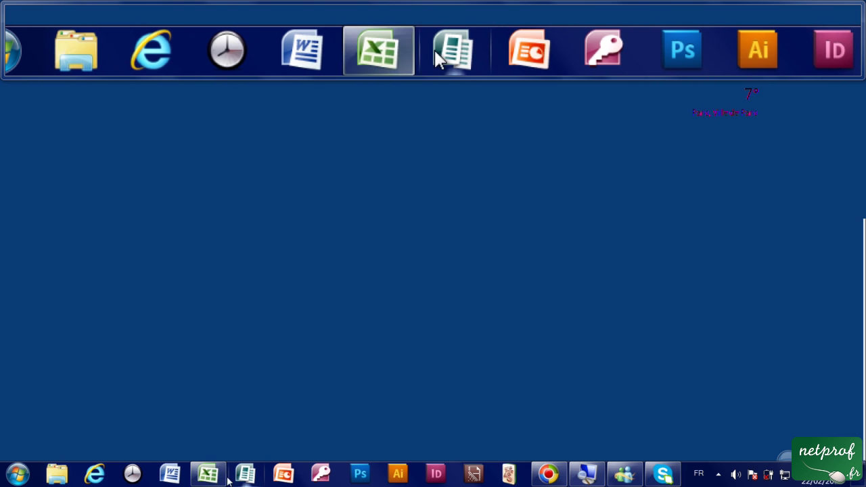
Bring the Excel workbook with the 1 000 € bonus table on Feuil2 to the front
left_click(221, 478)
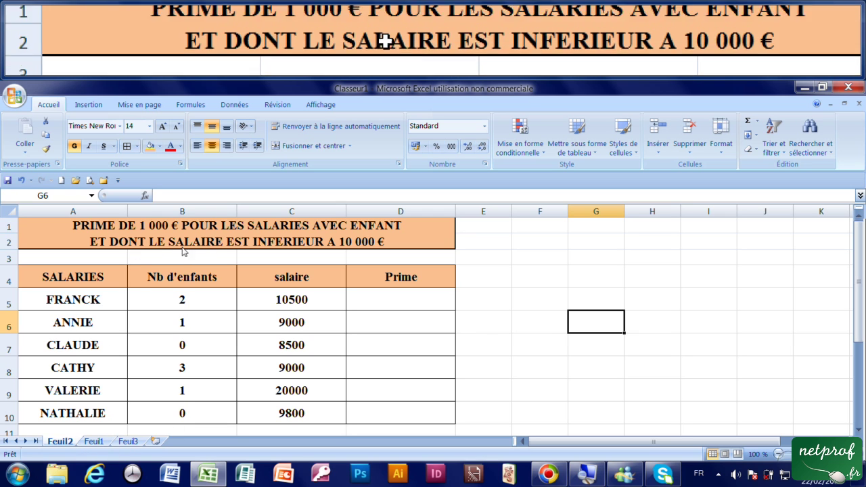
Rename Feuil2 to 'fonction si et' and Feuil1 to 'fonction si et 2', then return to the first sheet
double_click(68, 440)
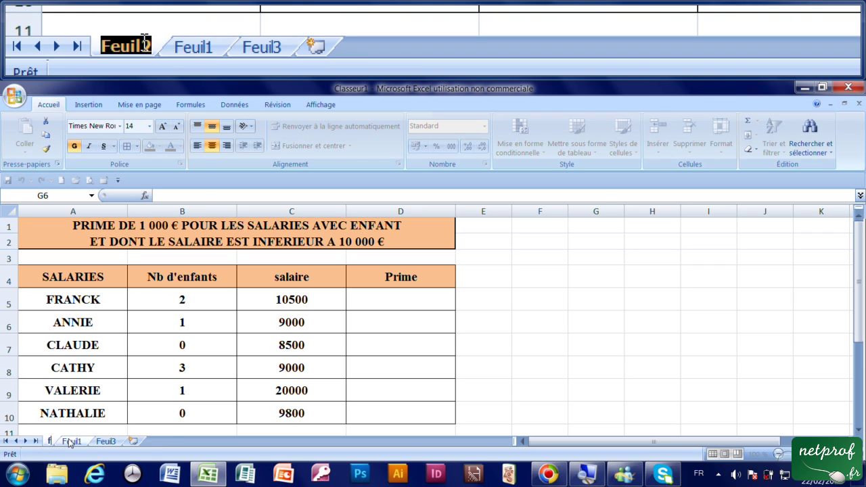
type("fonction ")
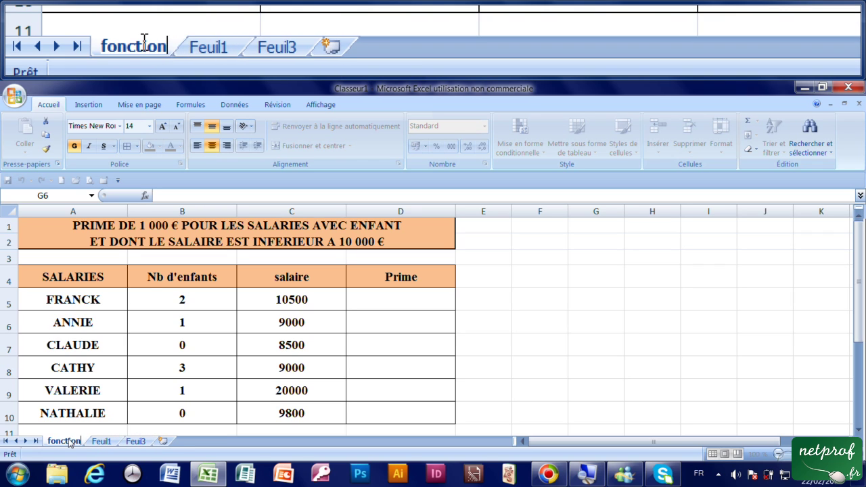
type("si et")
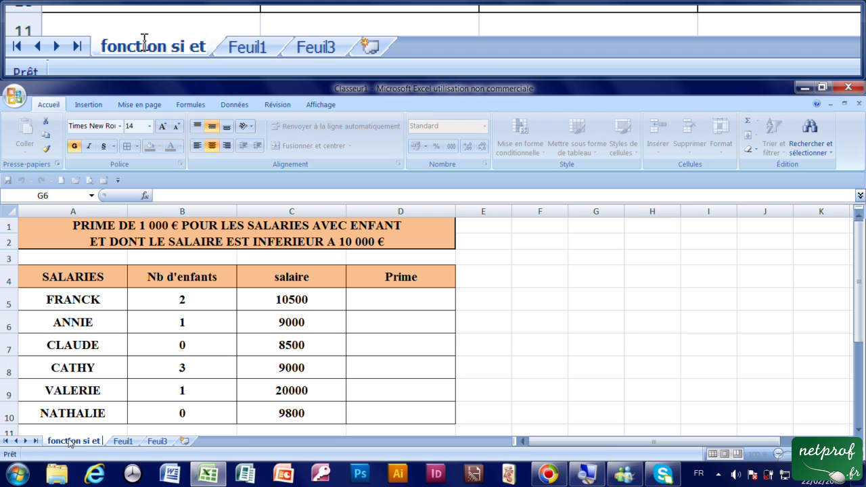
left_click(126, 445)
double_click(128, 443)
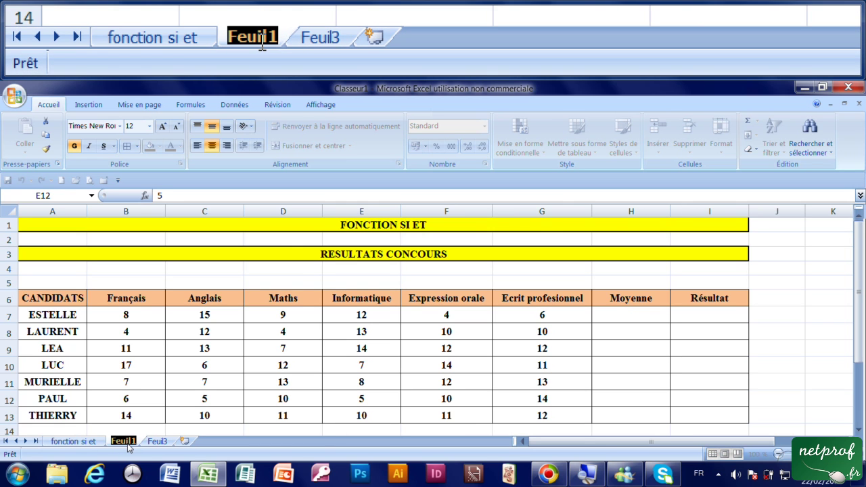
type("fonction si et ")
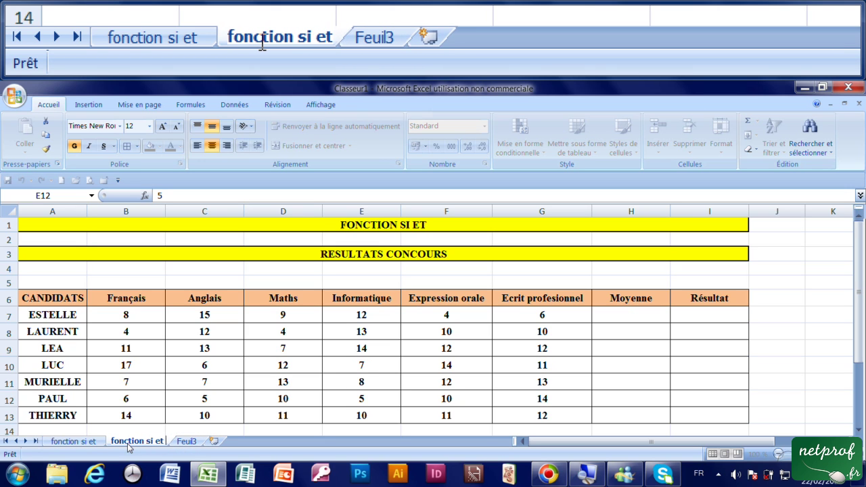
type("2")
left_click(92, 444)
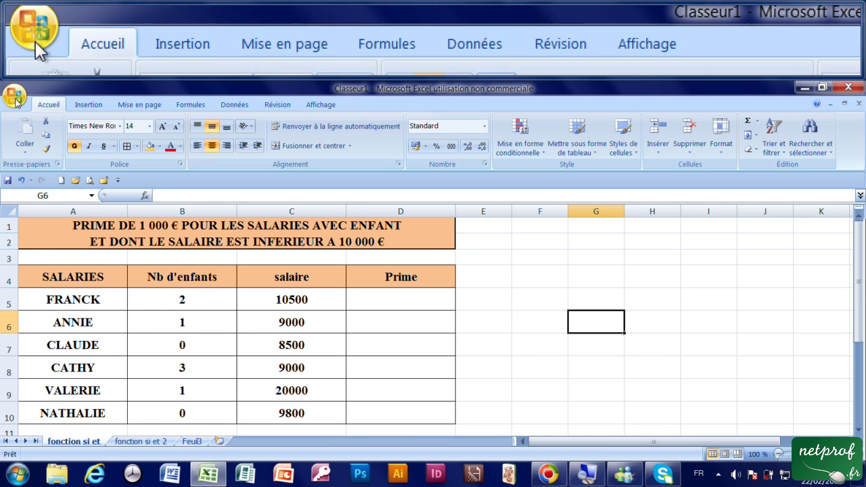
Save the workbook on the Bureau as 'fonction si et' (Excel 97-2003), continuing past the compatibility check
left_click(16, 99)
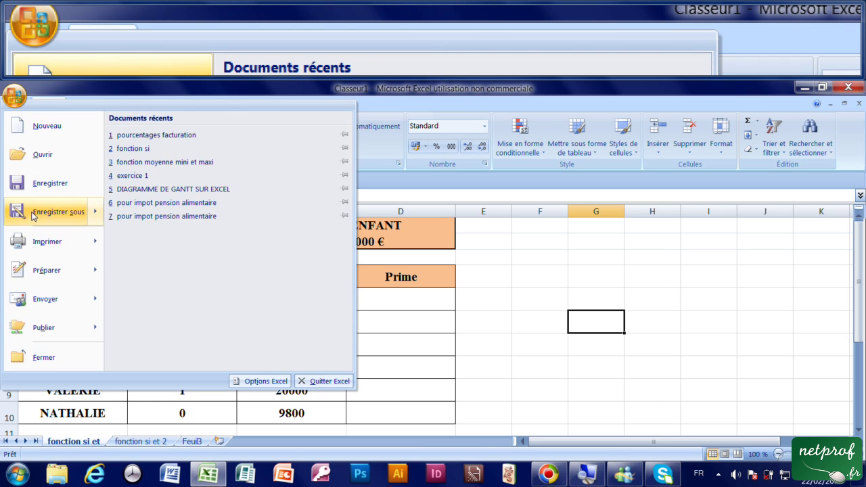
mouse_move(34, 214)
key("Escape")
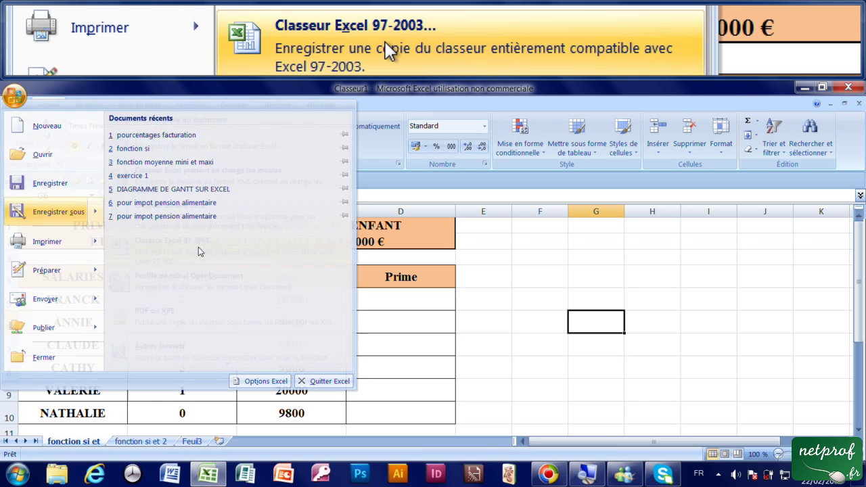
key("Escape")
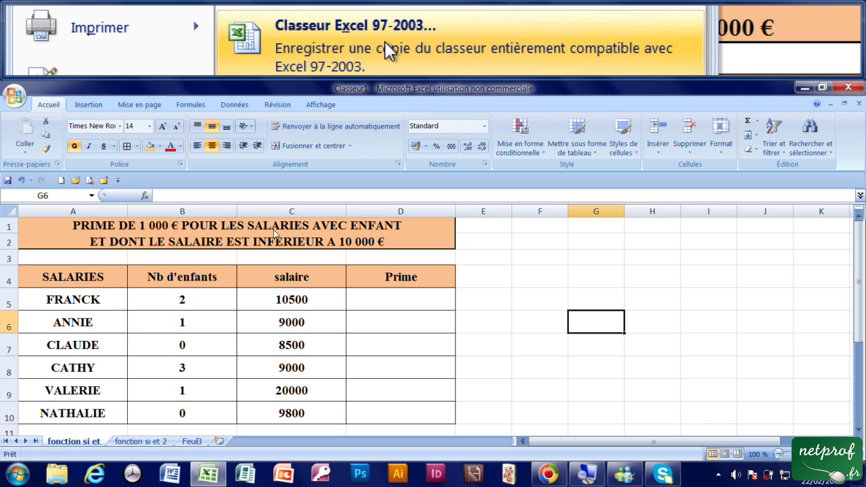
scroll(254, 240, "down", 3)
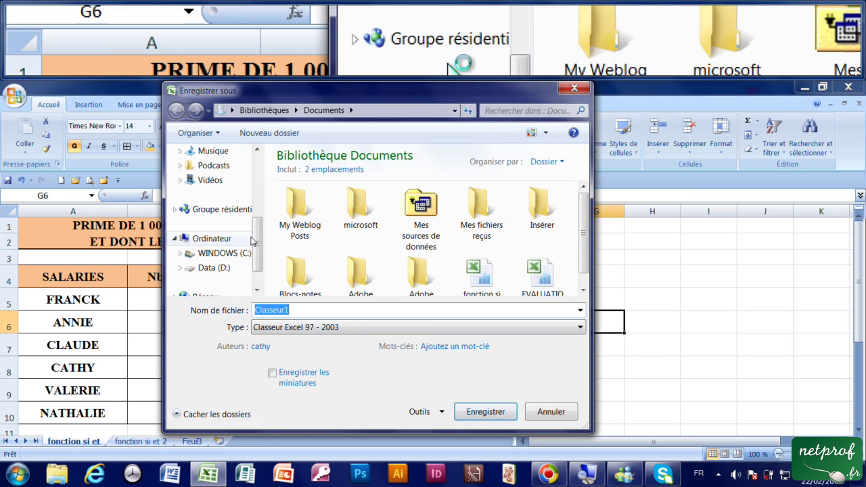
scroll(257, 253, "up", 5)
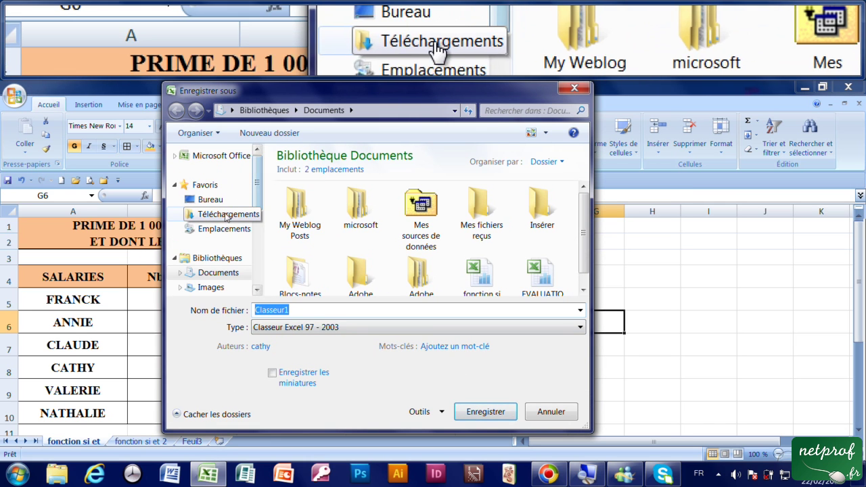
left_click(216, 199)
double_click(307, 311)
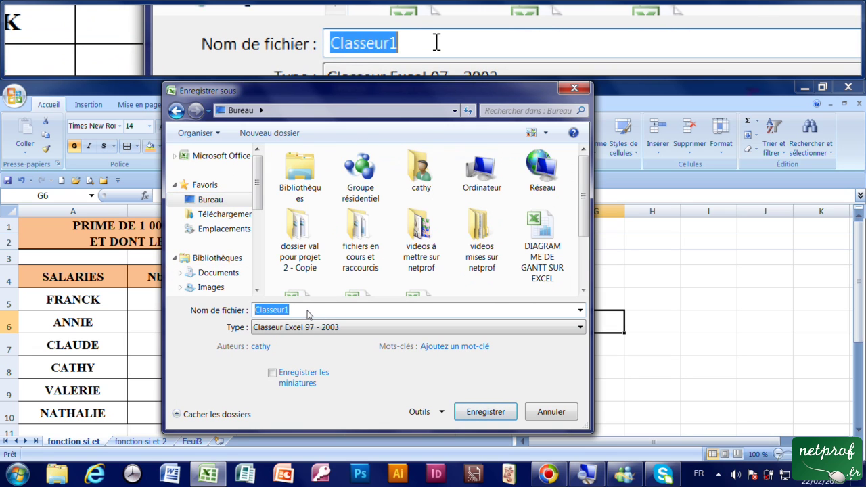
type("fonction si et")
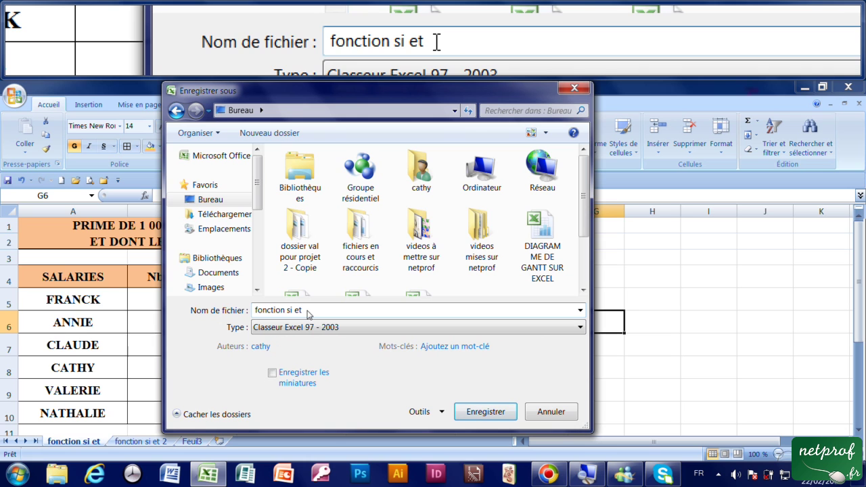
left_click(485, 418)
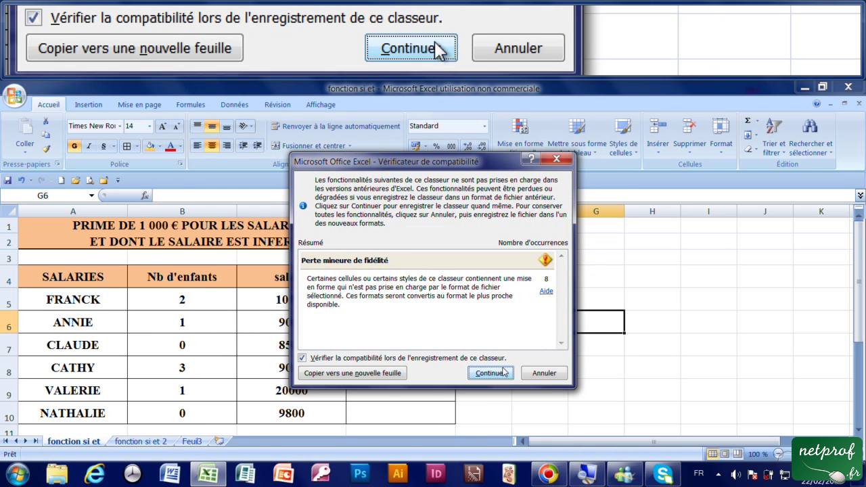
left_click(504, 371)
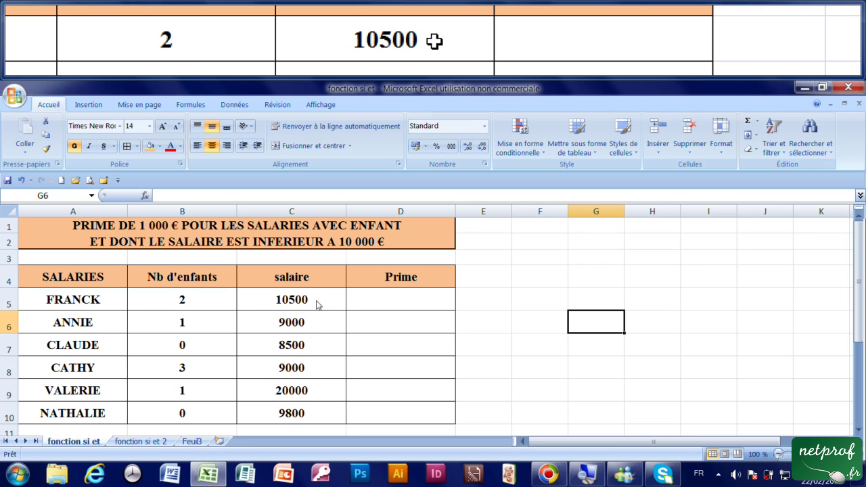
Begin Franck's bonus formula in D5 with =si(et(
left_click(382, 307)
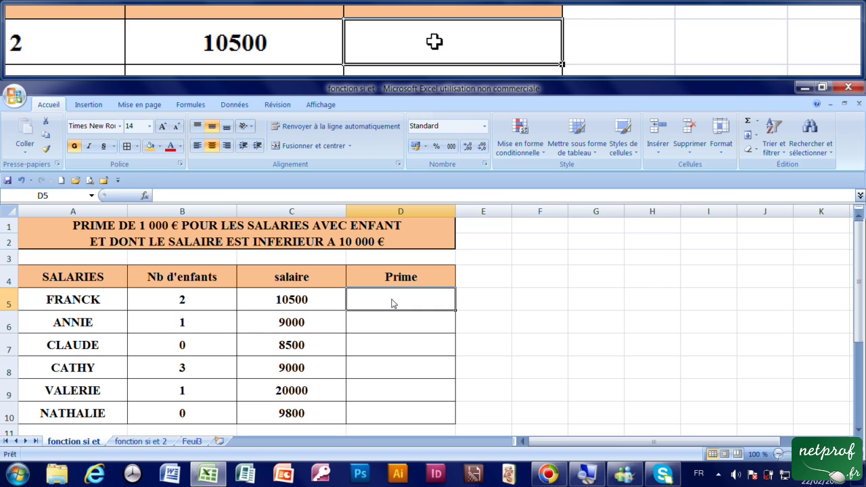
type("=")
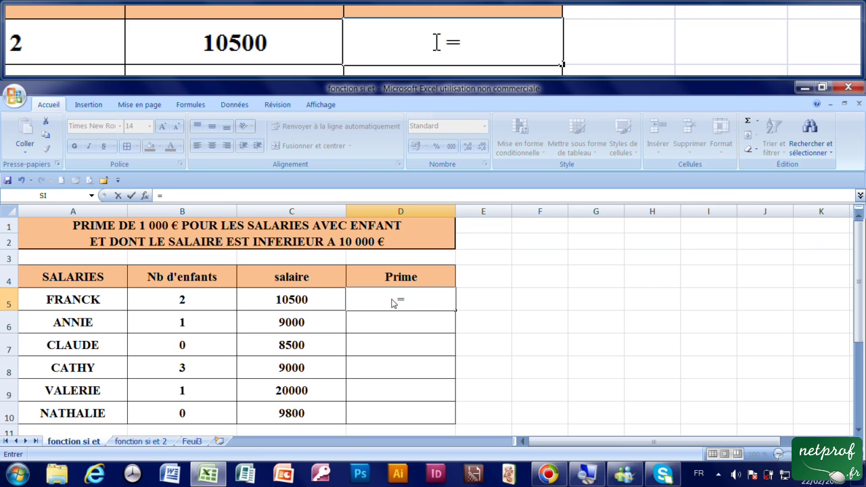
type("si")
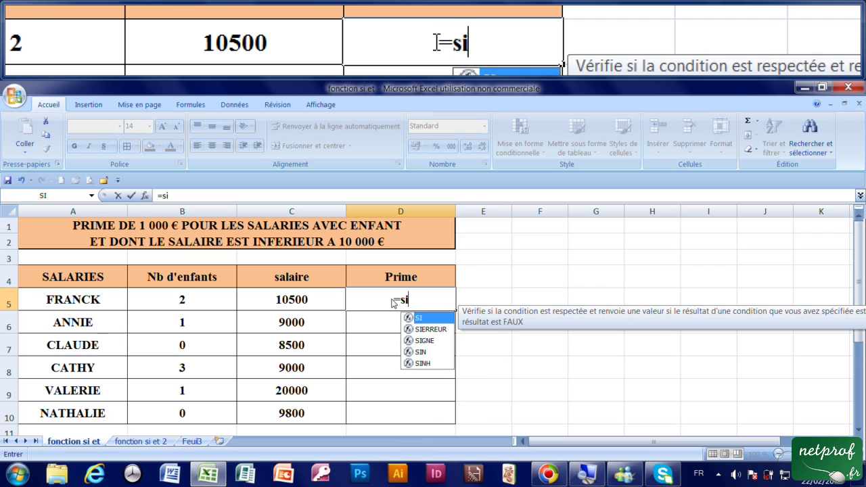
type("(")
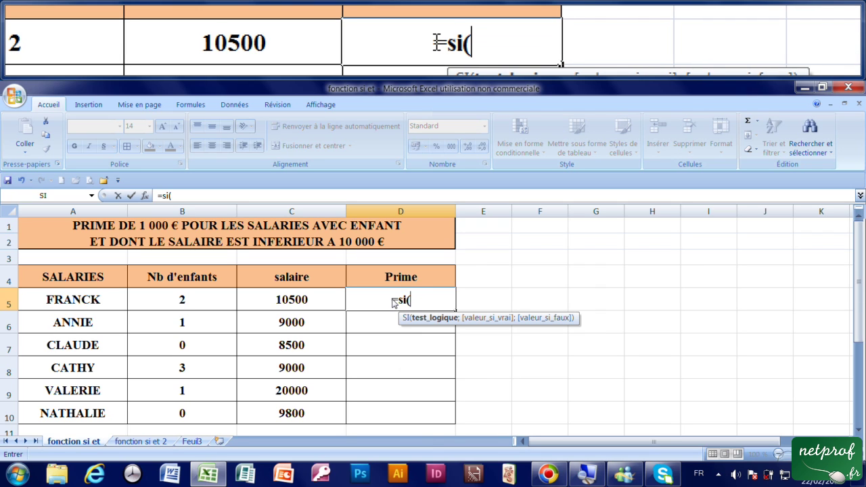
type("e")
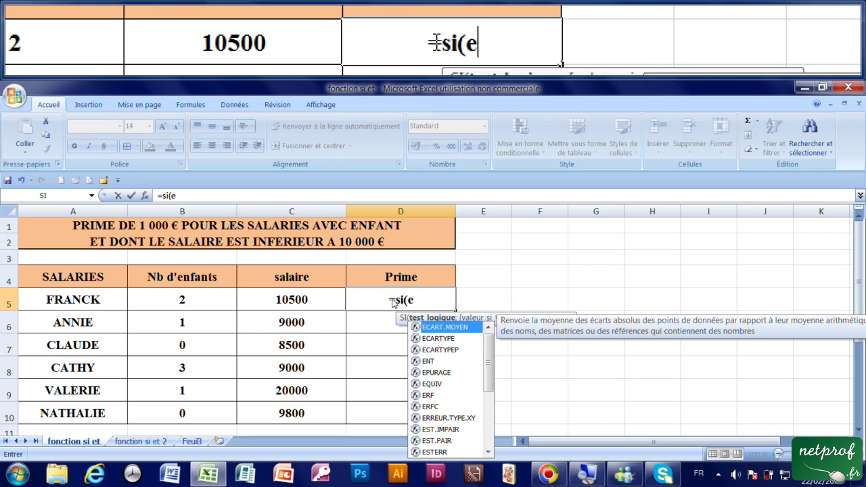
type("t(")
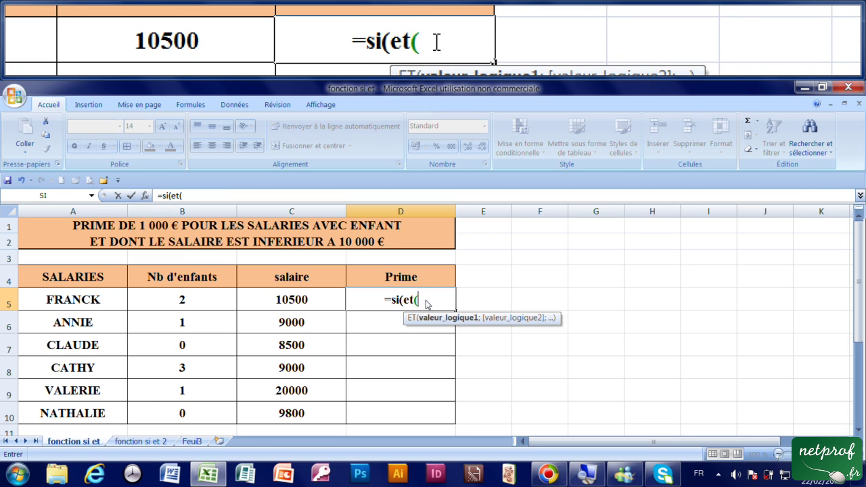
Enter the ET conditions B5>0;C5<10000 in D5 and close the ET parenthesis
left_click(179, 307)
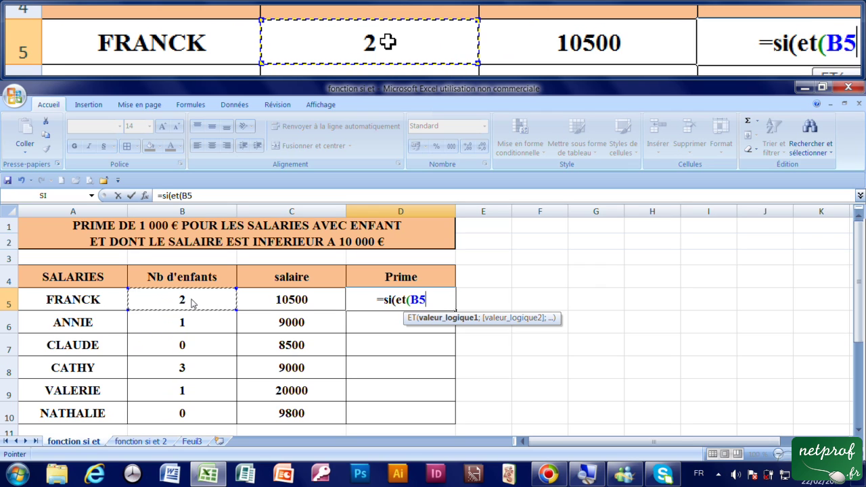
type(">")
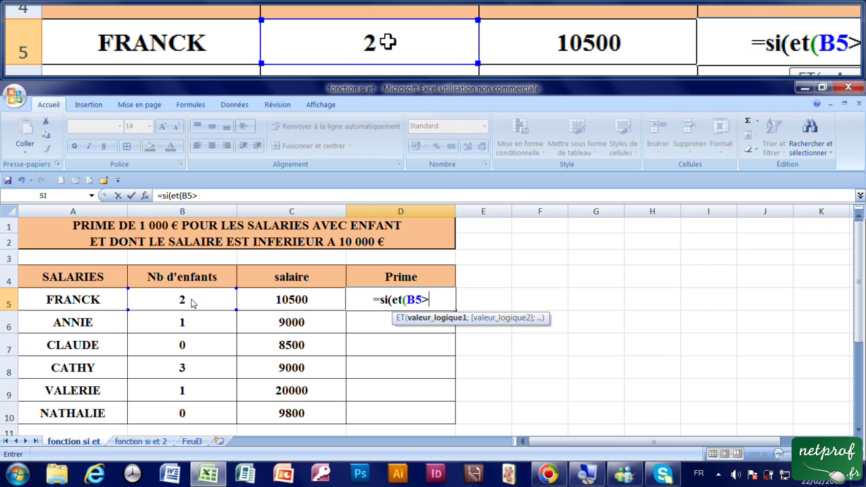
type("0")
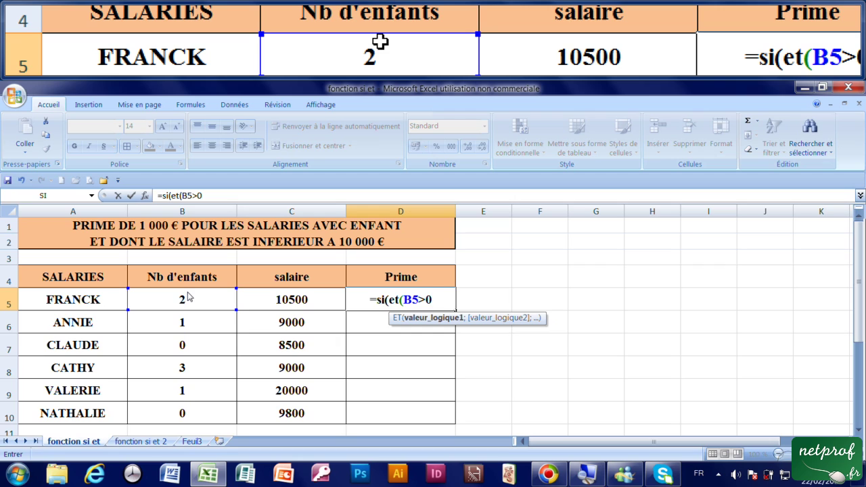
type(";")
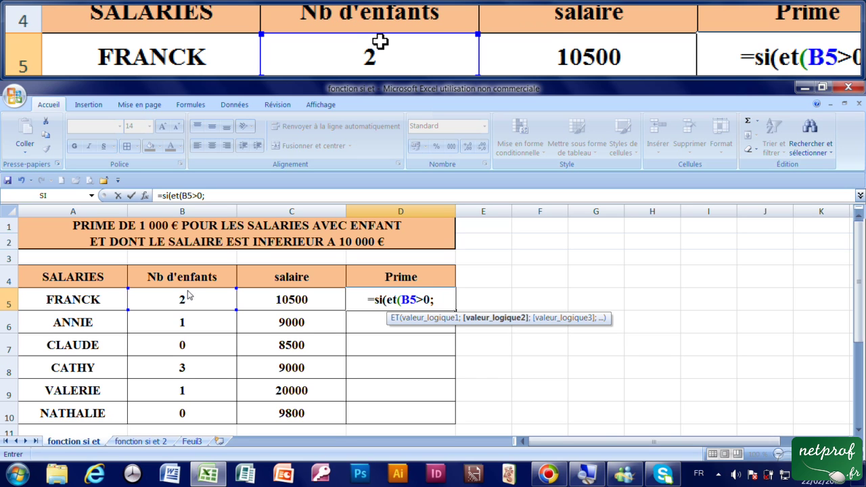
left_click(301, 306)
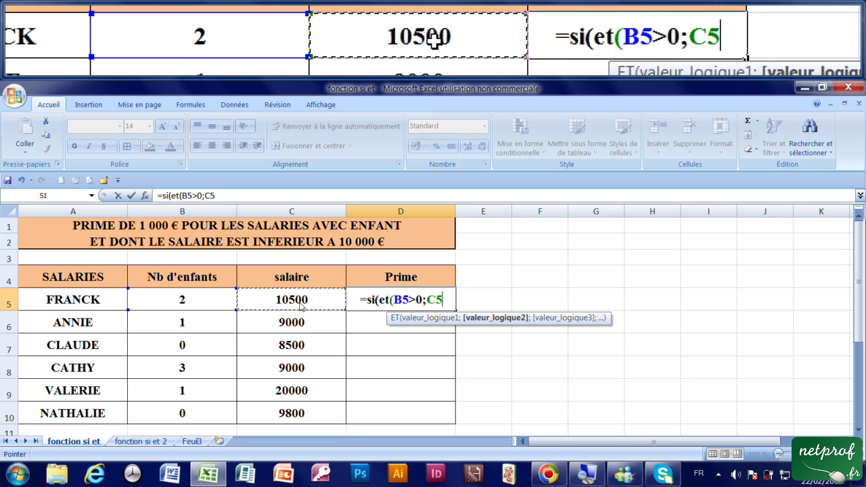
type("<")
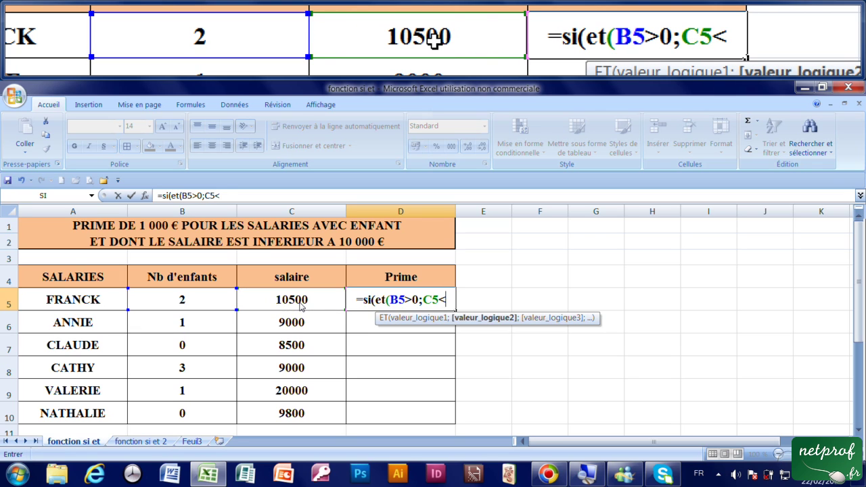
type("10000")
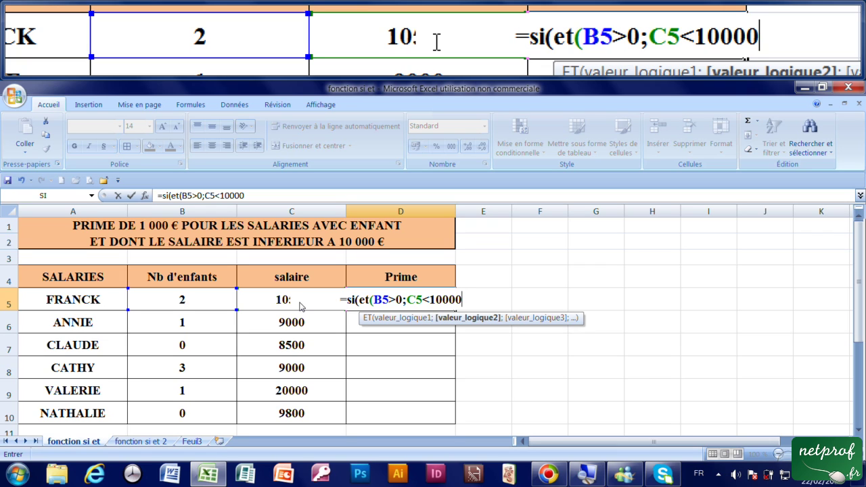
type(")")
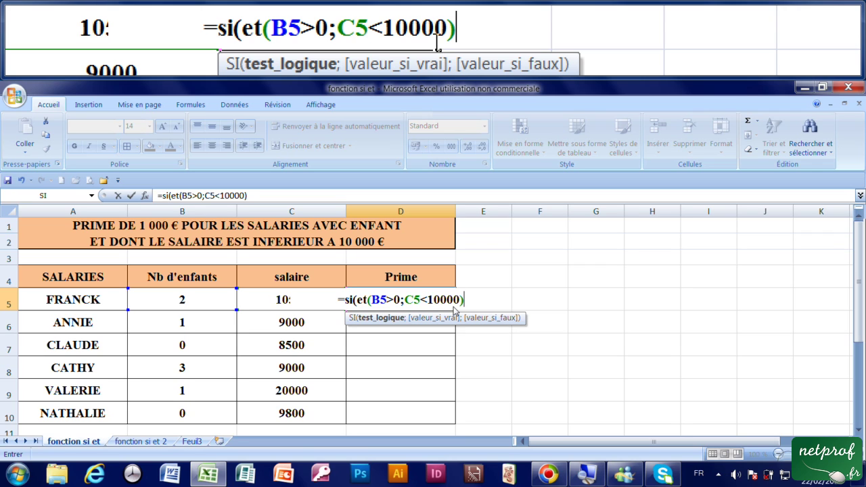
Finish D5 with ;1000;0) and commit =si(et(B5>0;C5<10000);1000;0)
type(";")
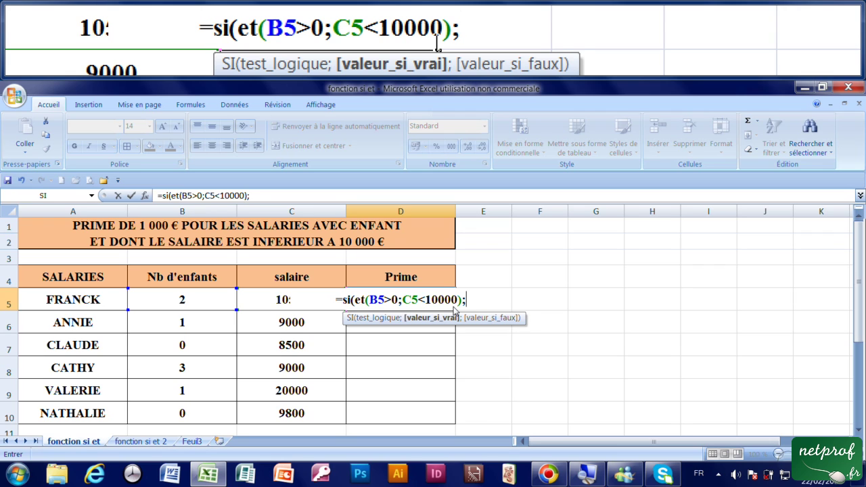
type("1000")
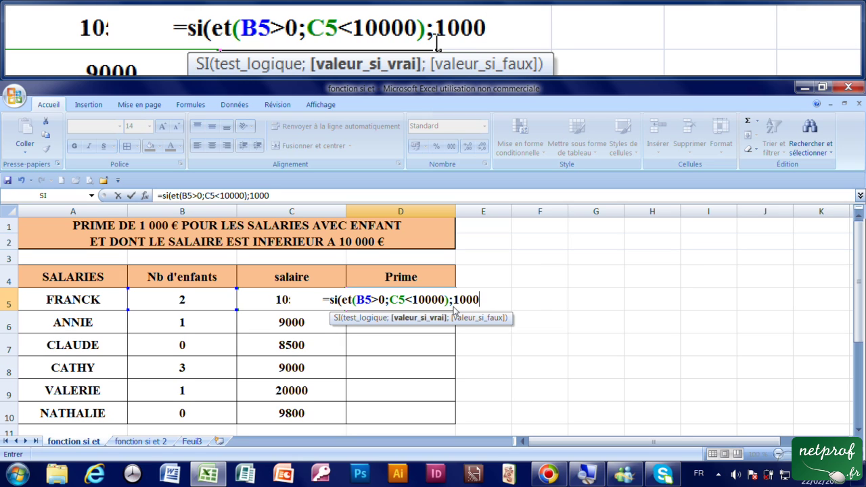
type(";")
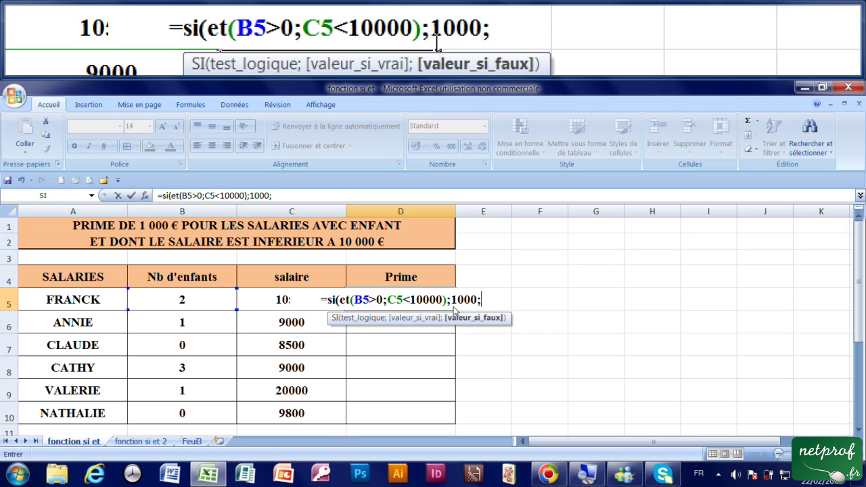
type("0")
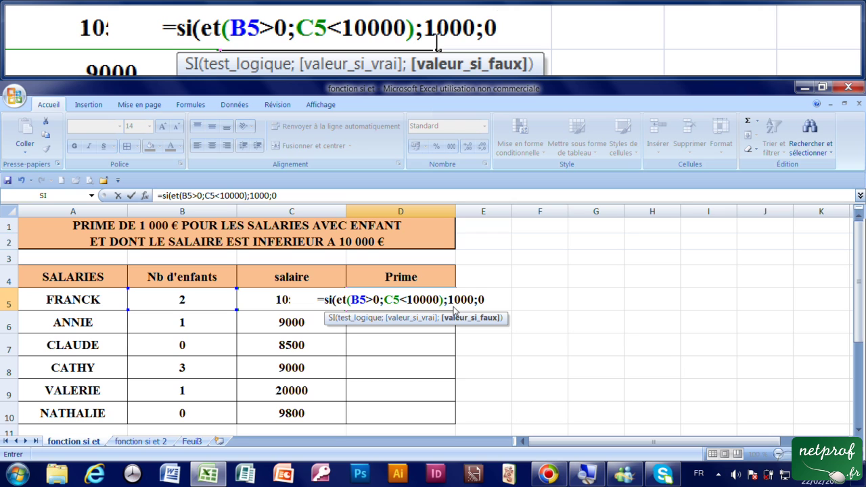
type(")")
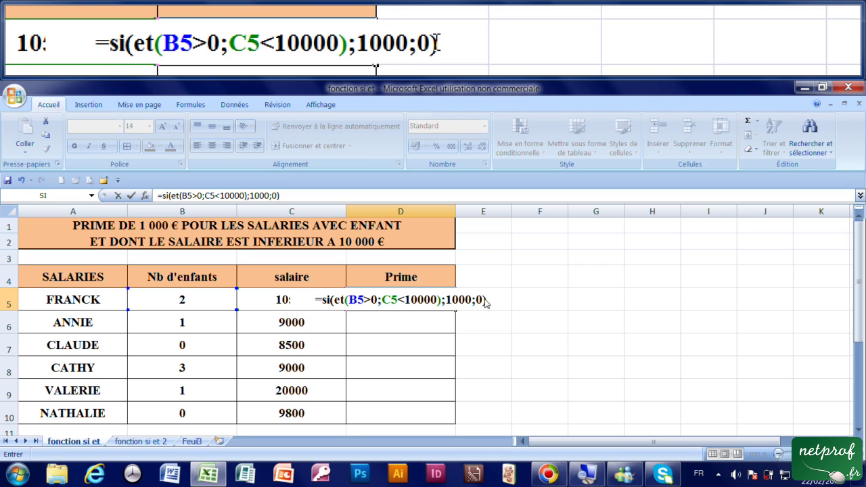
key("Return")
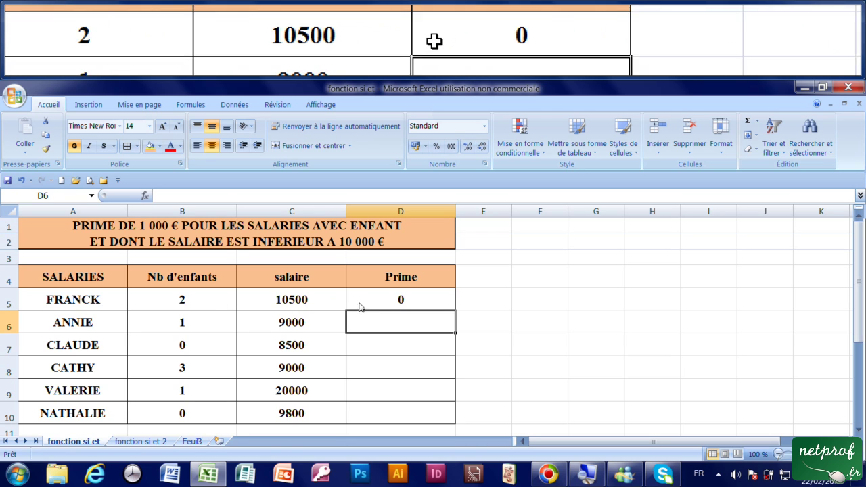
left_click(396, 306)
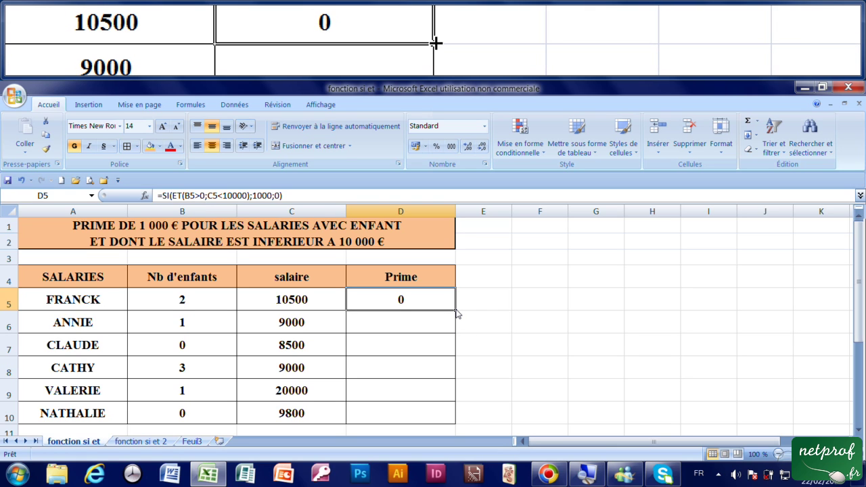
Fill the bonus formula from D5 down to D10 and check the copies in D6 and D8
left_click_drag(456, 311, 459, 402)
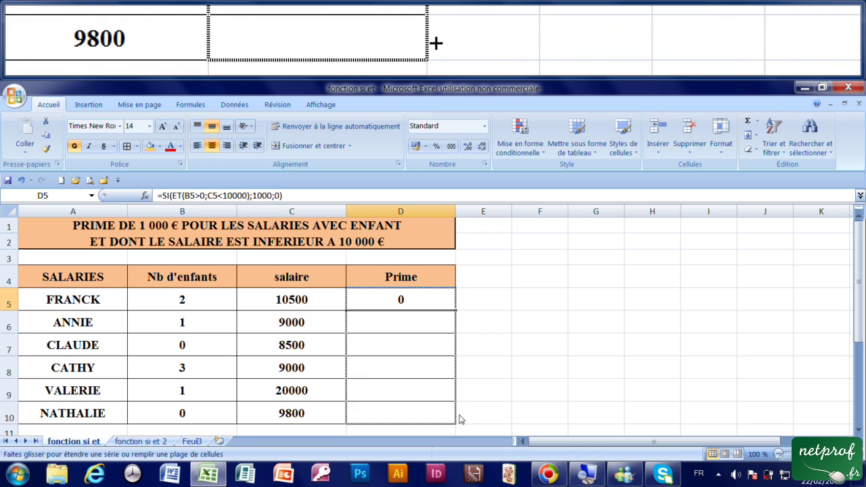
left_click_drag(459, 402, 460, 415)
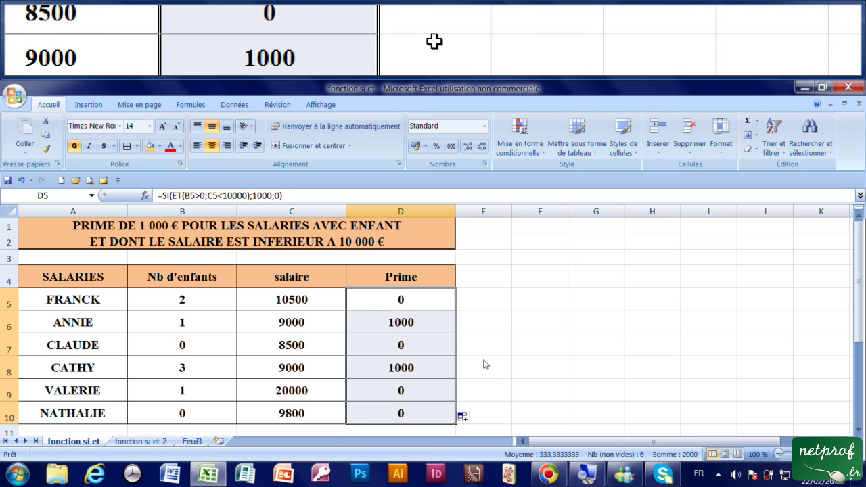
left_click(379, 332)
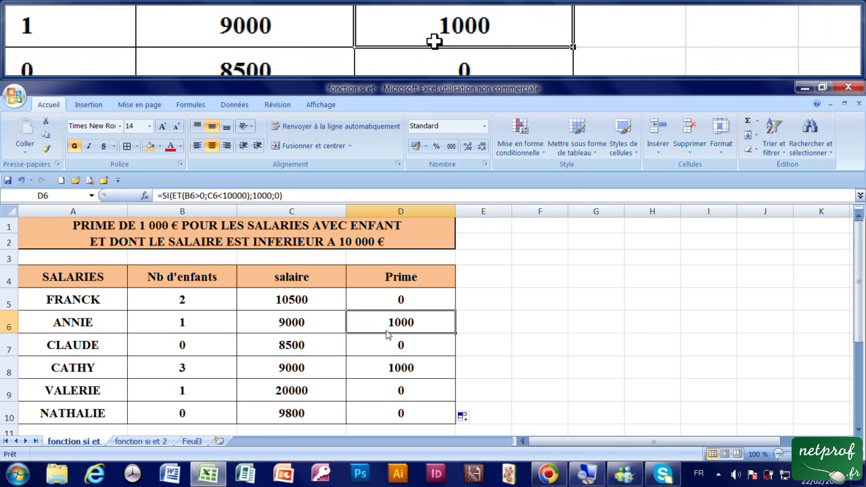
left_click(381, 376)
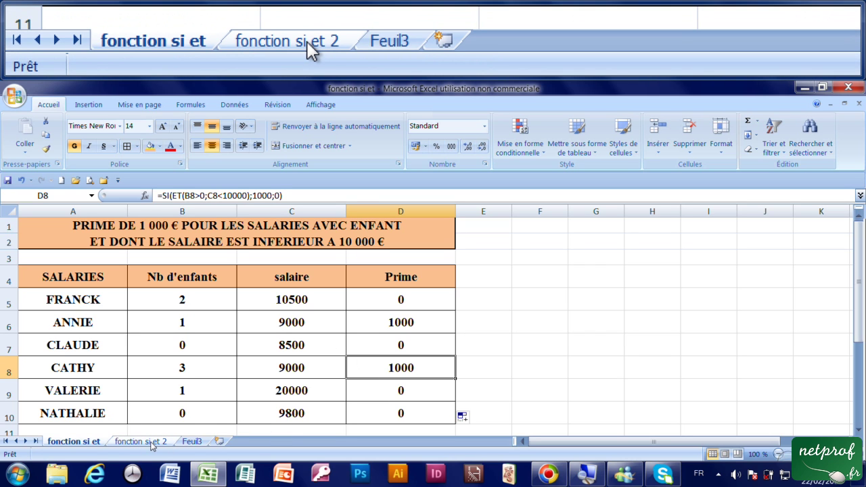
Switch to the 'fonction si et 2' exam results sheet and select cell H7
left_click(151, 441)
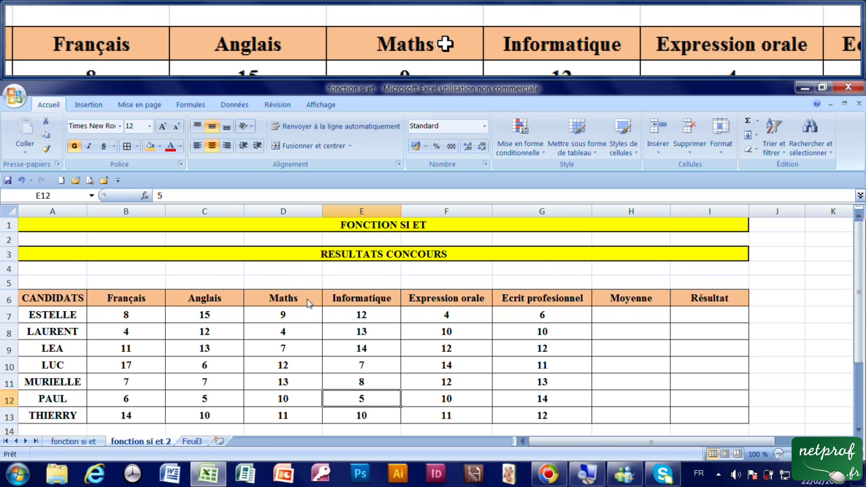
scroll(249, 298, "down", 1)
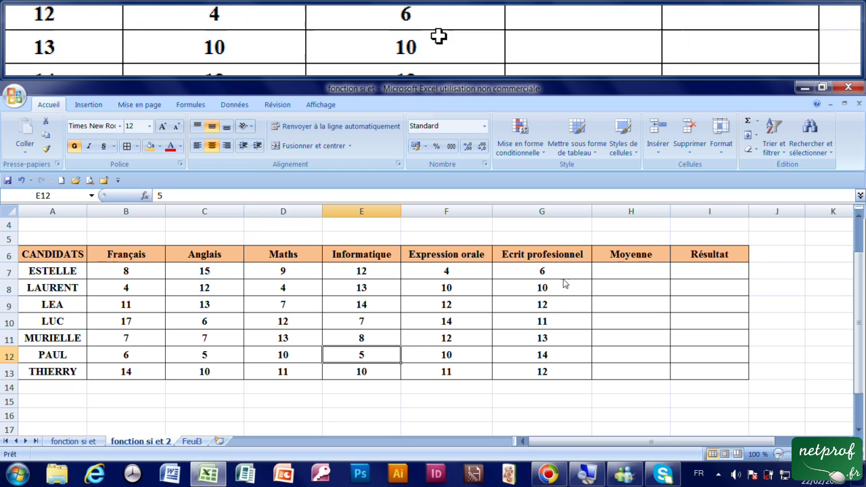
left_click(621, 274)
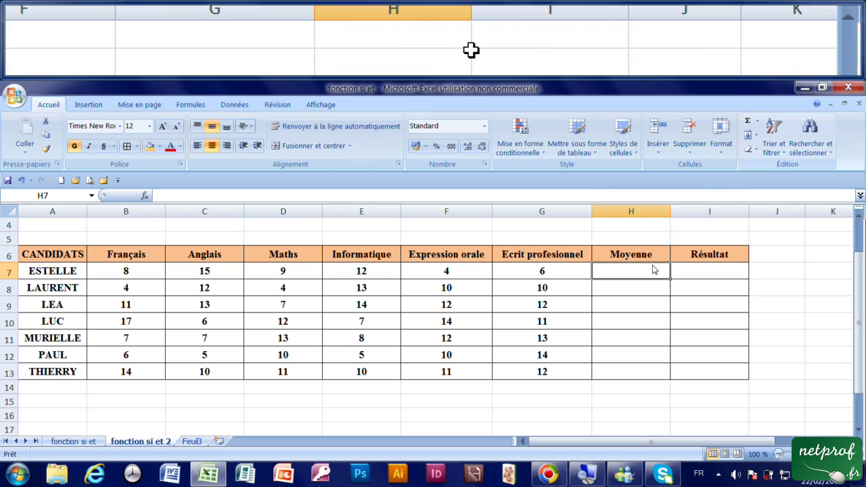
Insert the MOYENNE average of B7:G7 in H7 and fill it down to H13
left_click(756, 122)
left_click(729, 153)
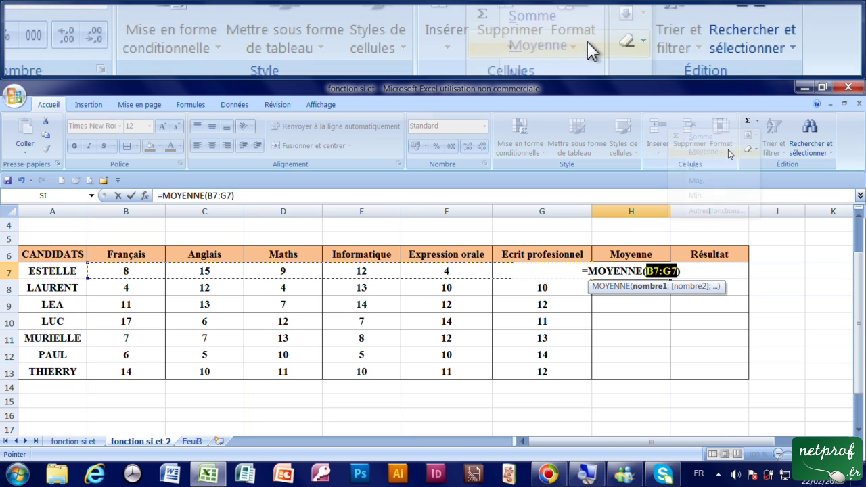
key("Return")
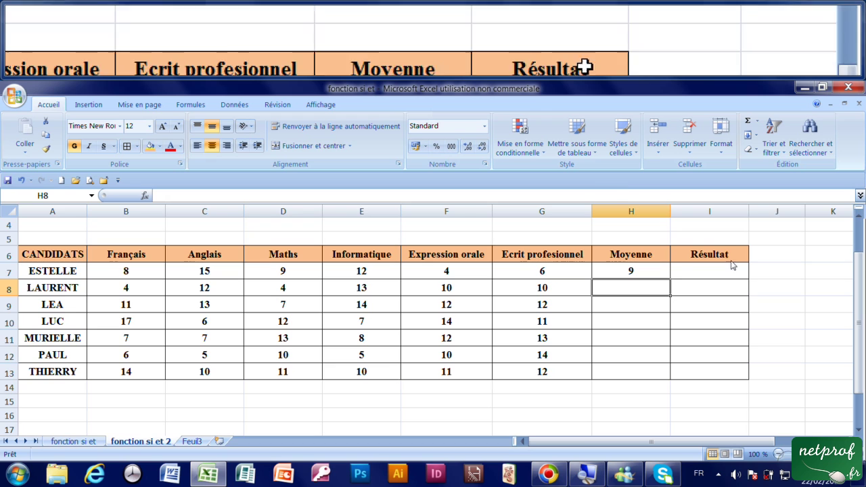
left_click(650, 273)
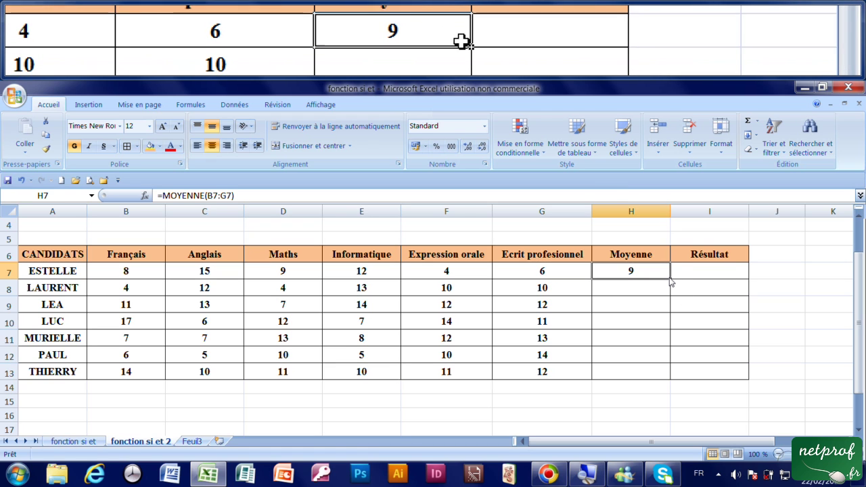
left_click_drag(670, 281, 673, 376)
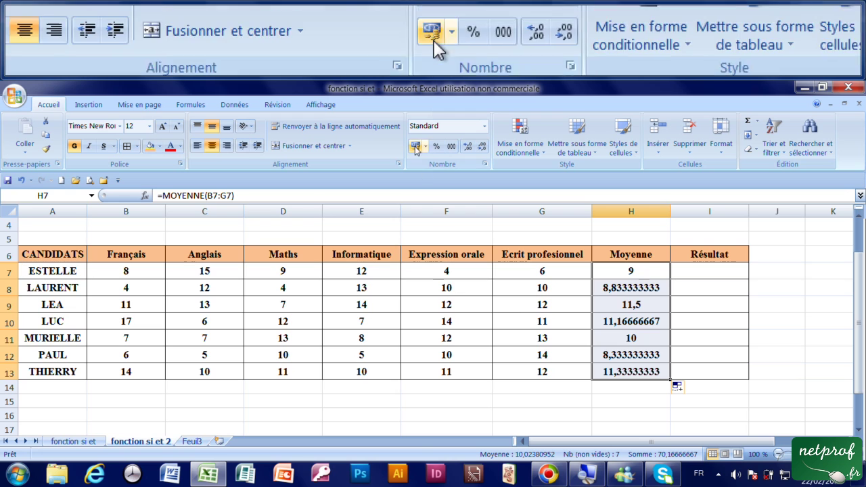
Apply the thousands separator style so the averages show two decimals (8,33 to 11,50)
left_click(450, 147)
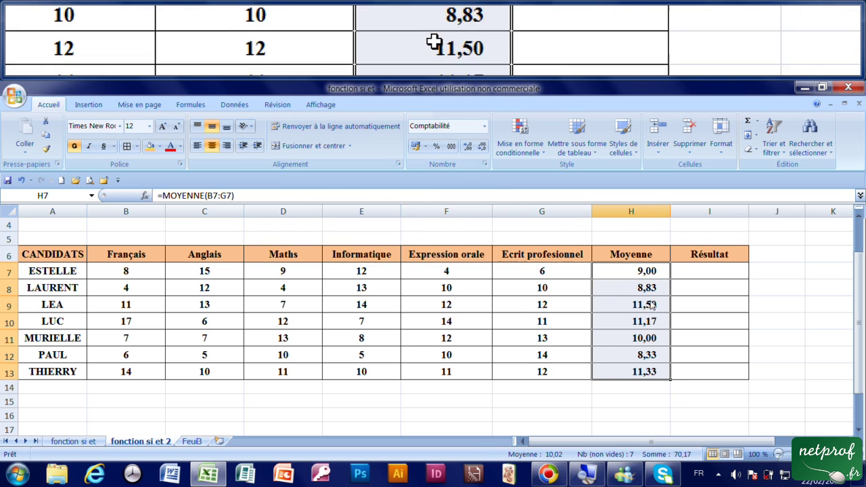
left_click(690, 279)
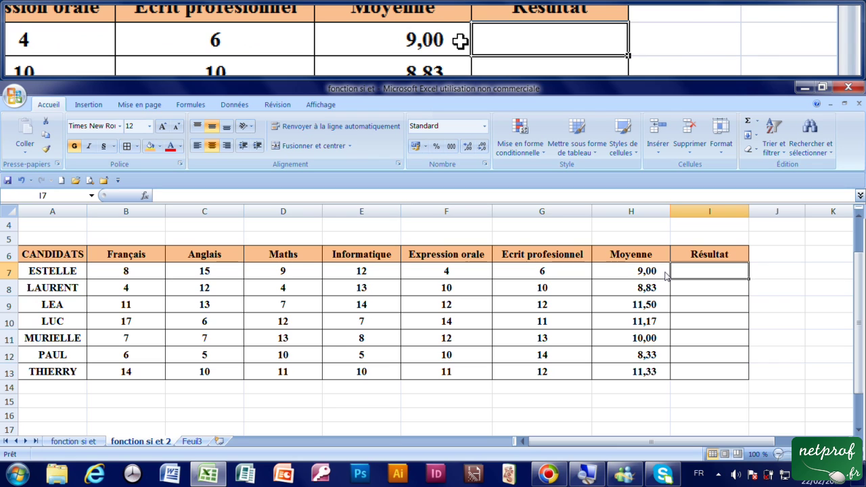
Start I7's formula as =si(et(H7>=10;et( so the average must reach 10
type("=")
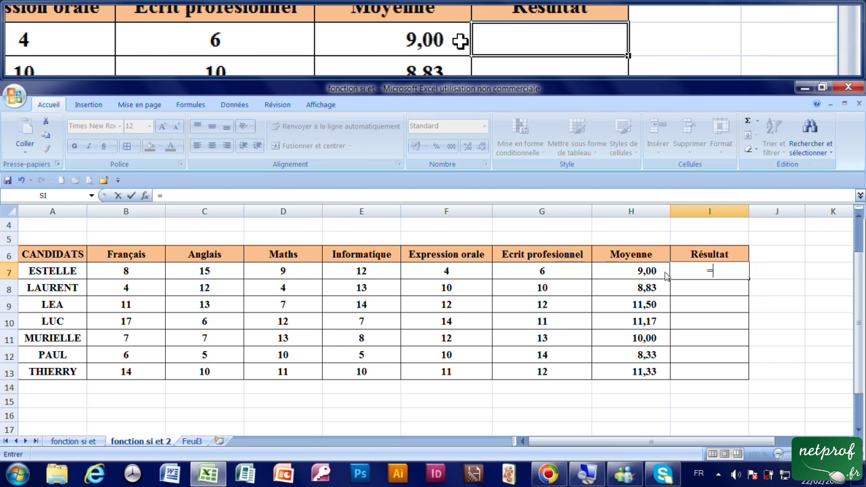
type("si")
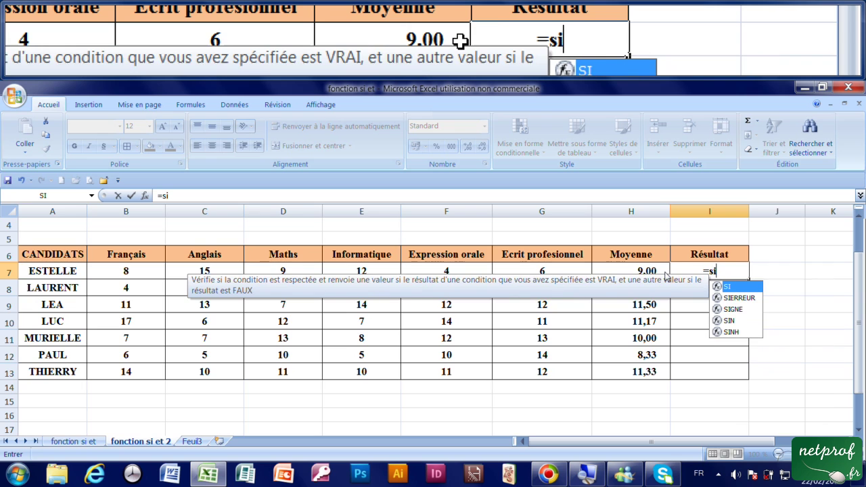
type("(et(")
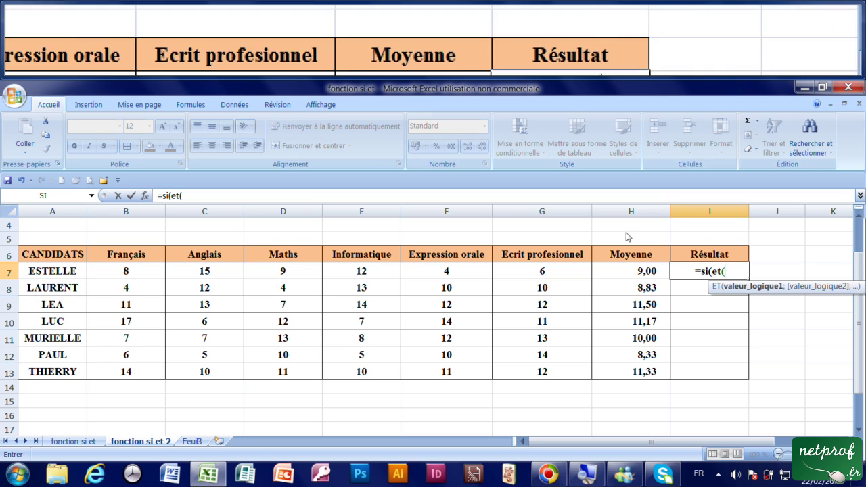
left_click(644, 274)
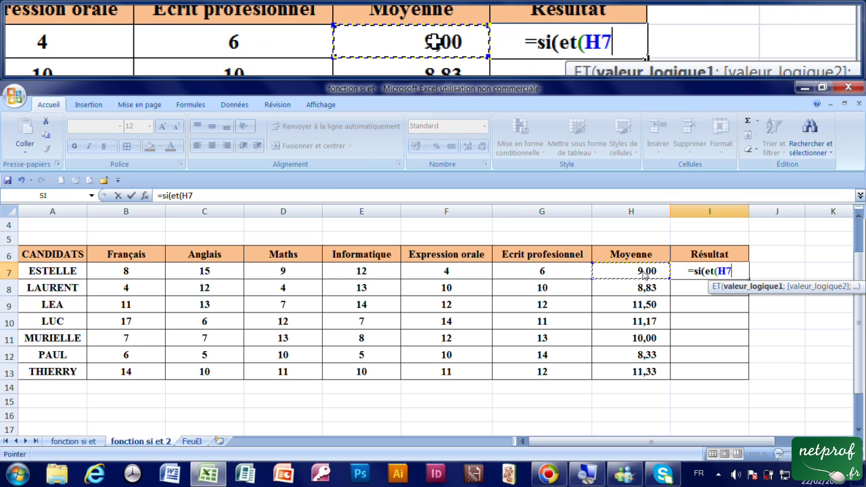
type(">")
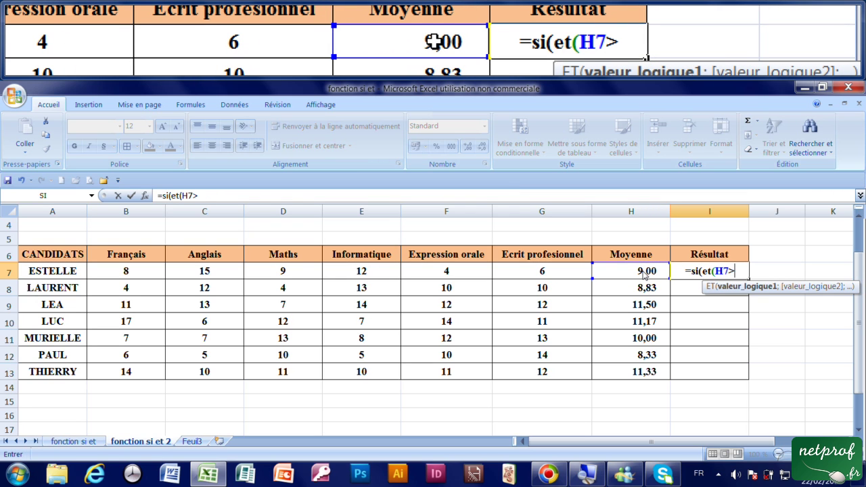
type("=10")
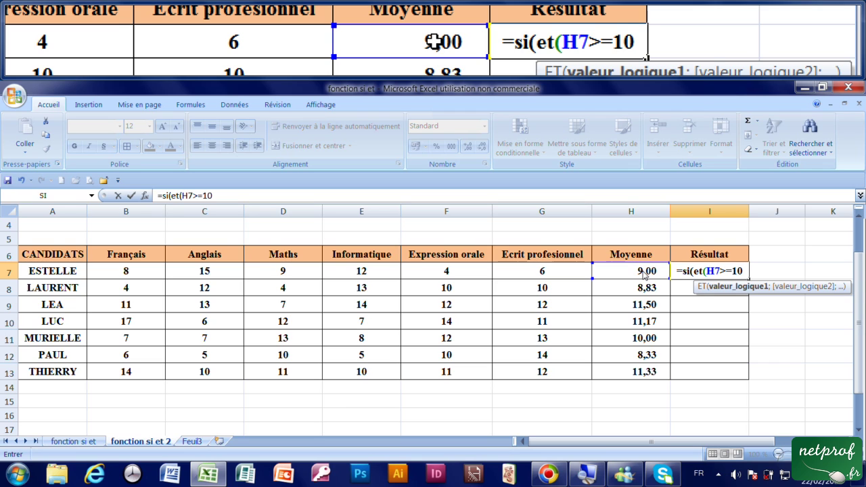
type(";")
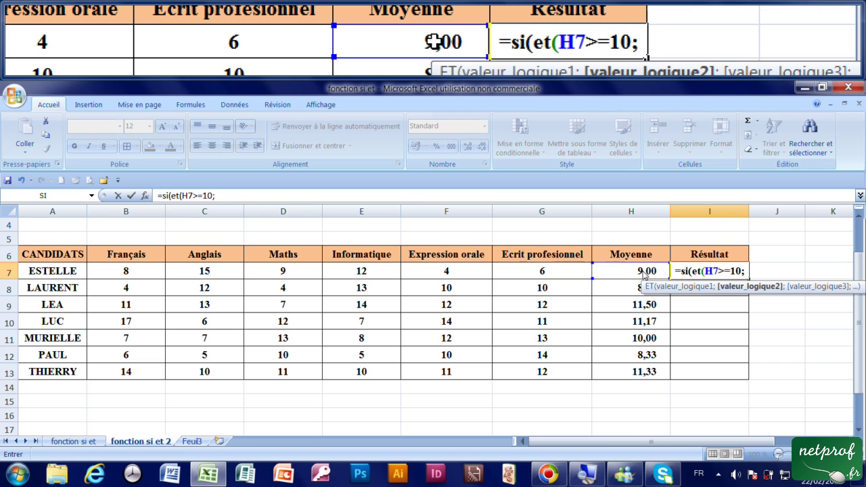
type("et")
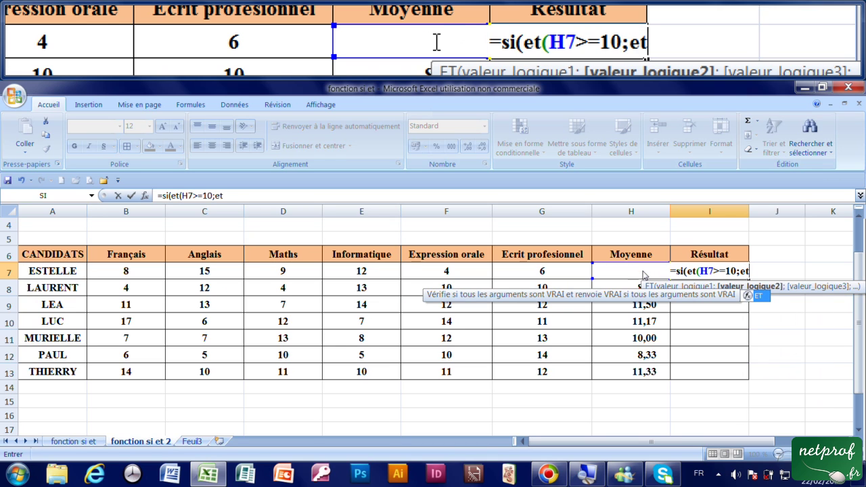
type("(")
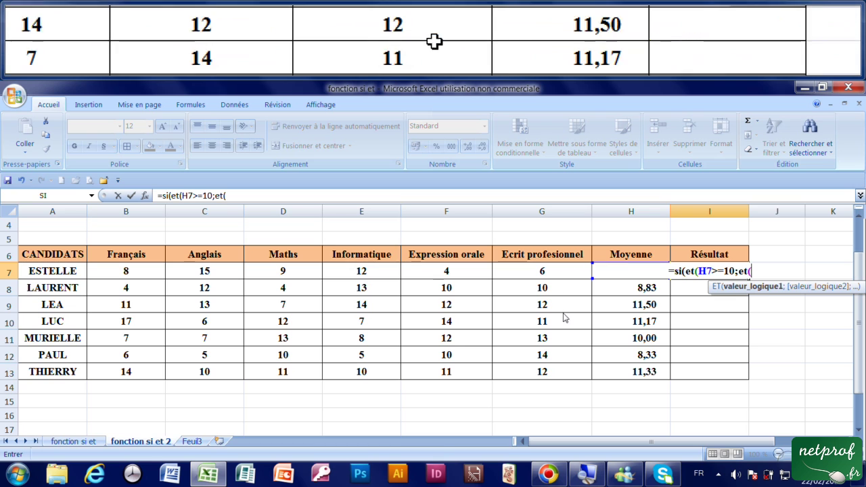
Add the conditions B7>5, C7>5, D7>5 and E7>5 to the inner ET test
left_click(138, 273)
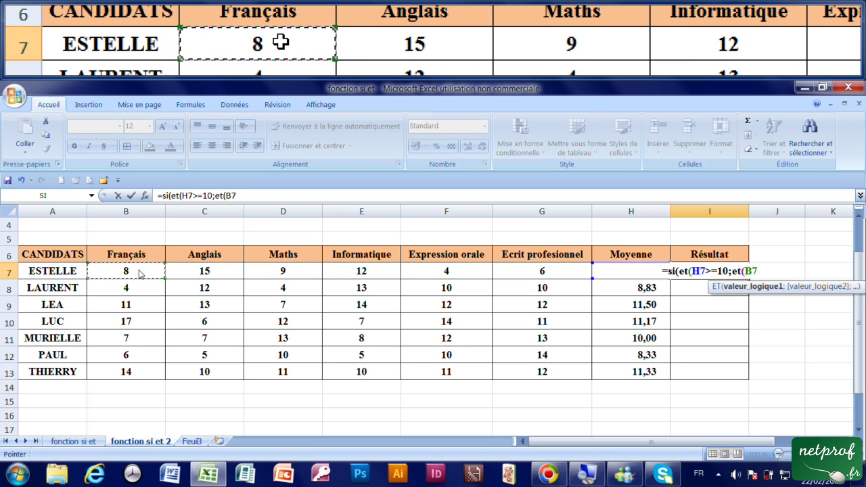
type(">")
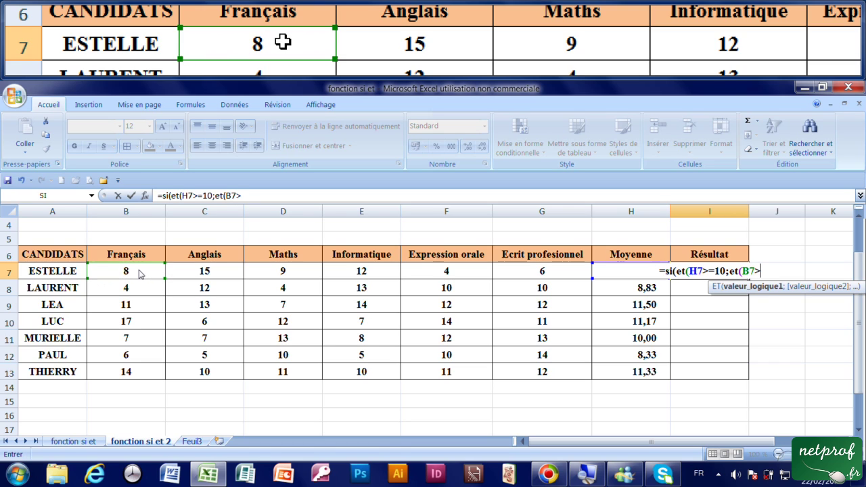
type("5")
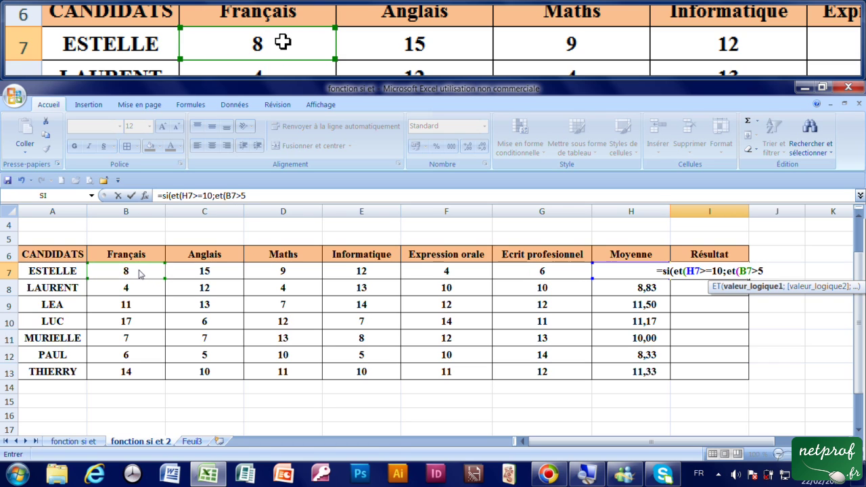
type(";")
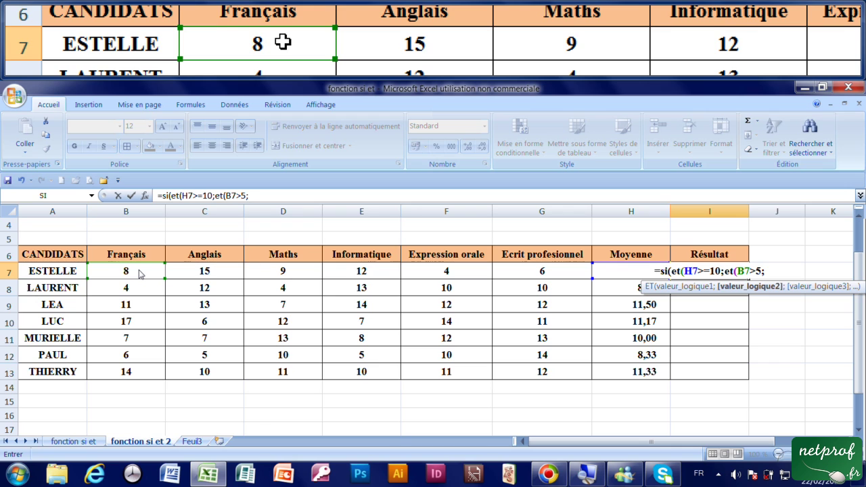
left_click(206, 272)
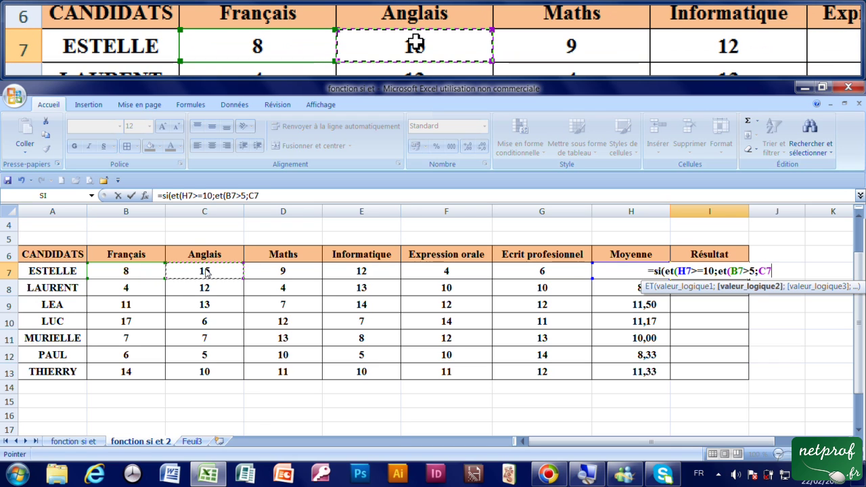
type(">")
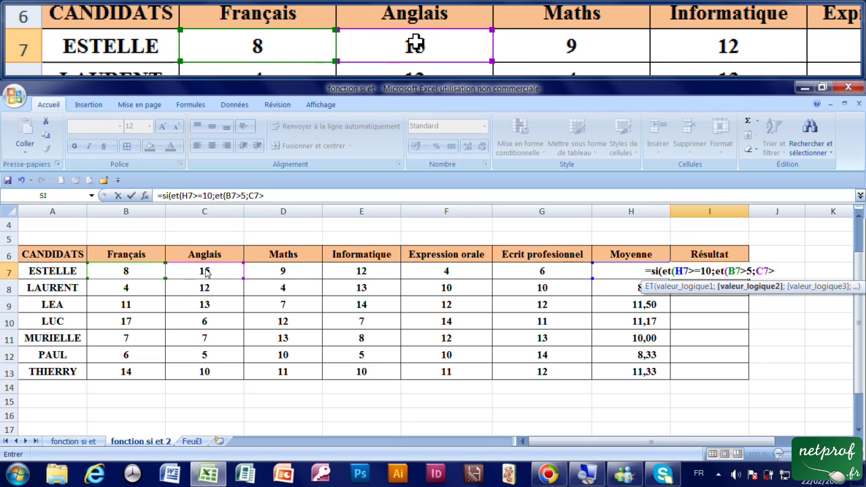
type("5;")
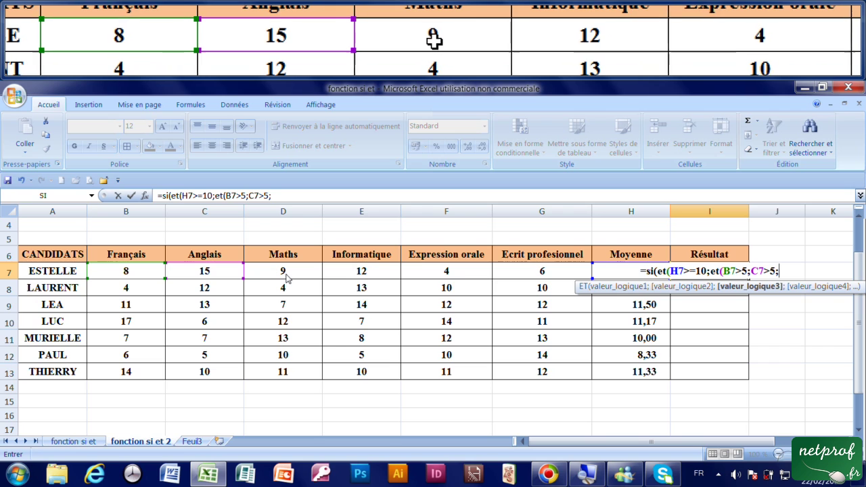
left_click(286, 276)
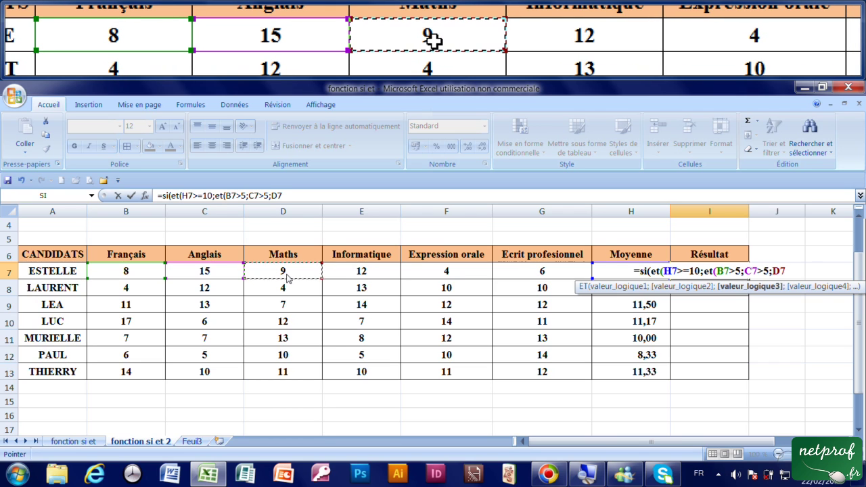
type(">")
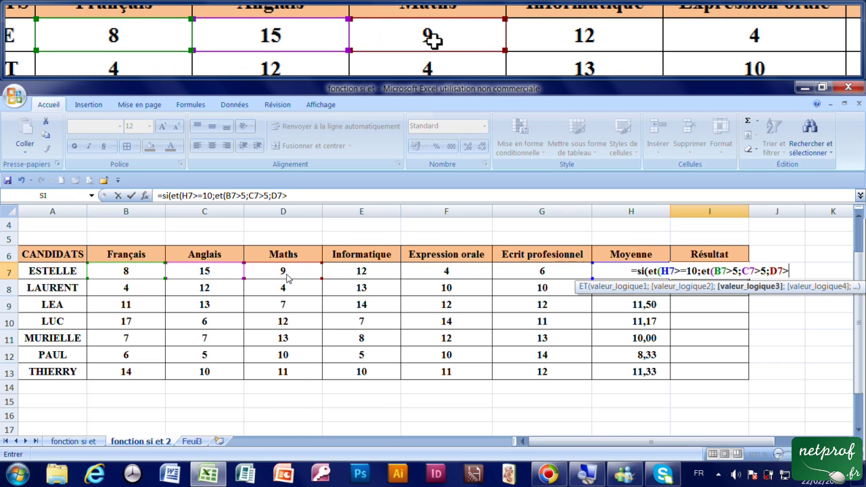
type("5;")
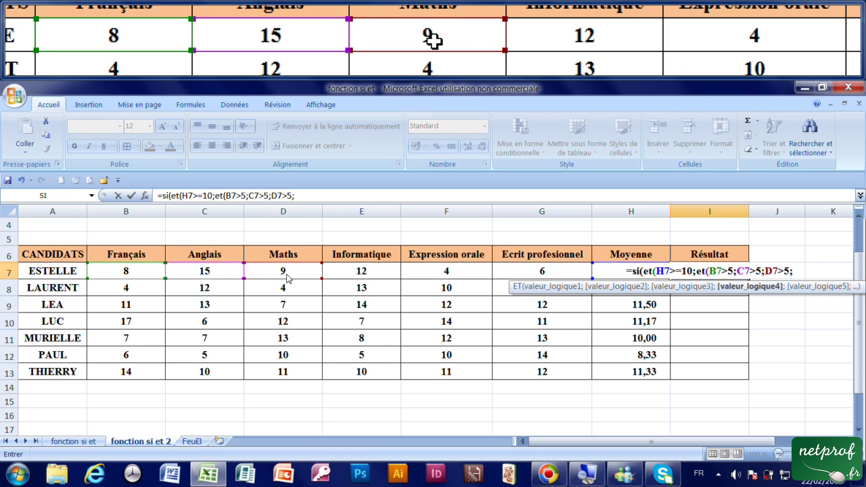
left_click(341, 279)
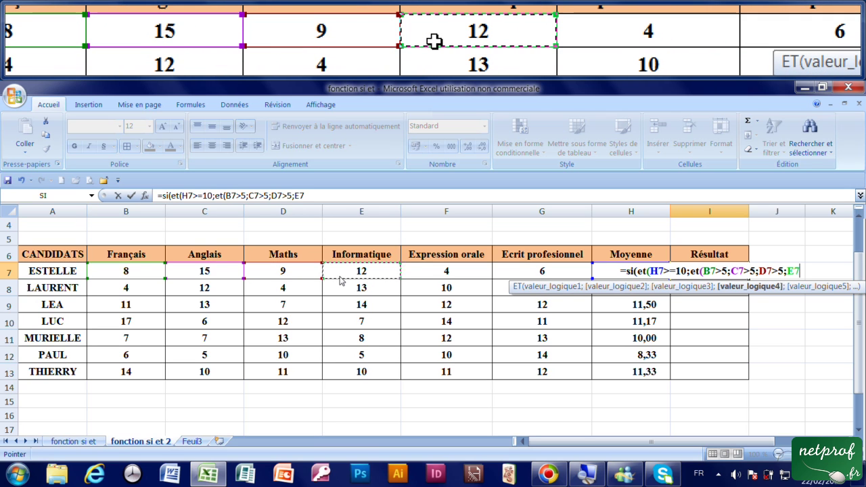
type(">")
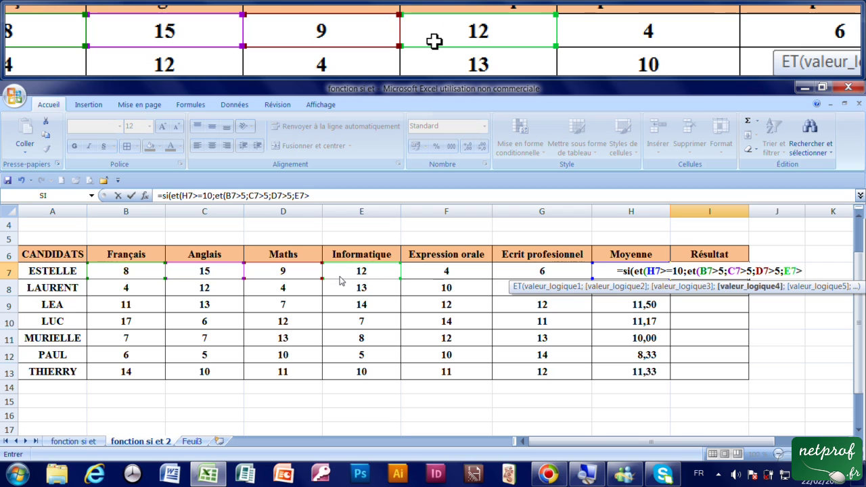
type("5;")
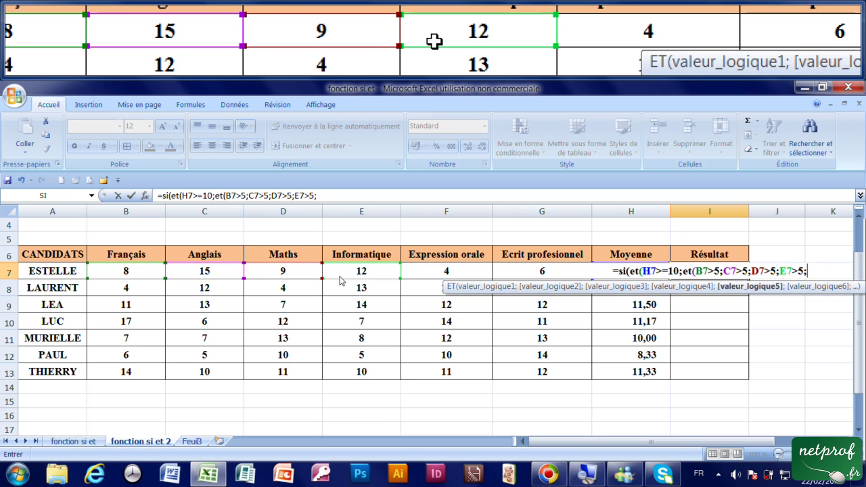
Add F7>5 and G7>5, drop the extra semicolon, and close both ET parentheses
left_click(444, 276)
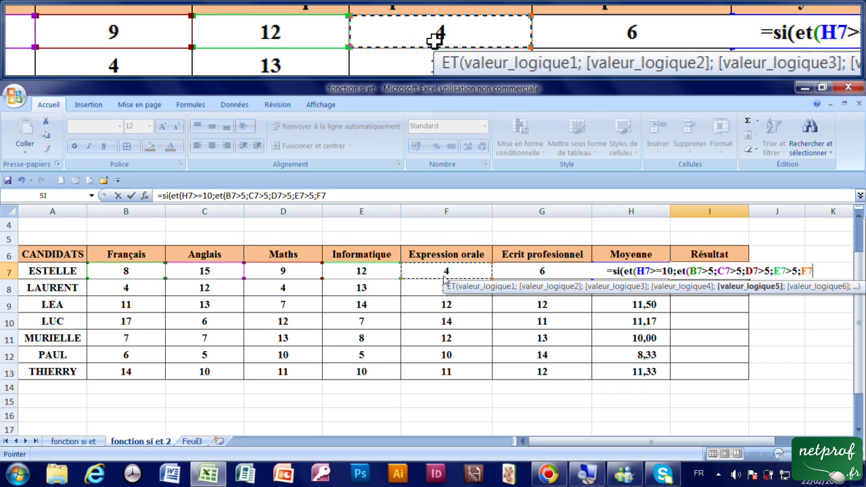
type(">")
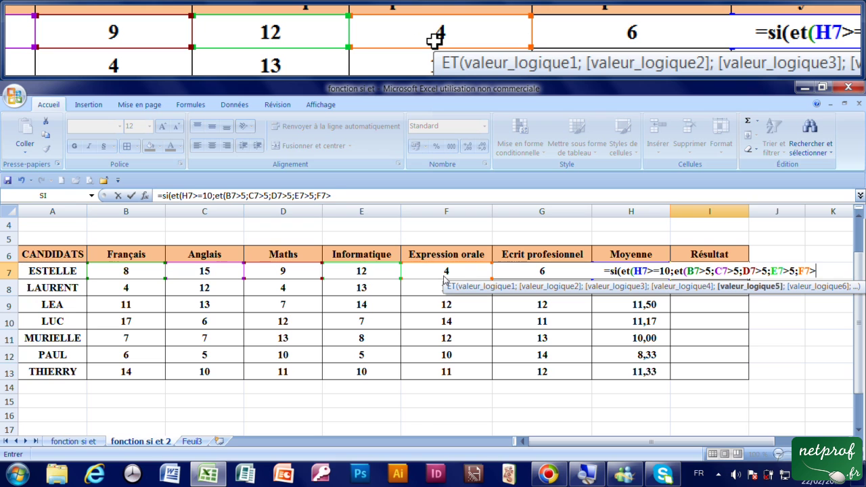
type("5;")
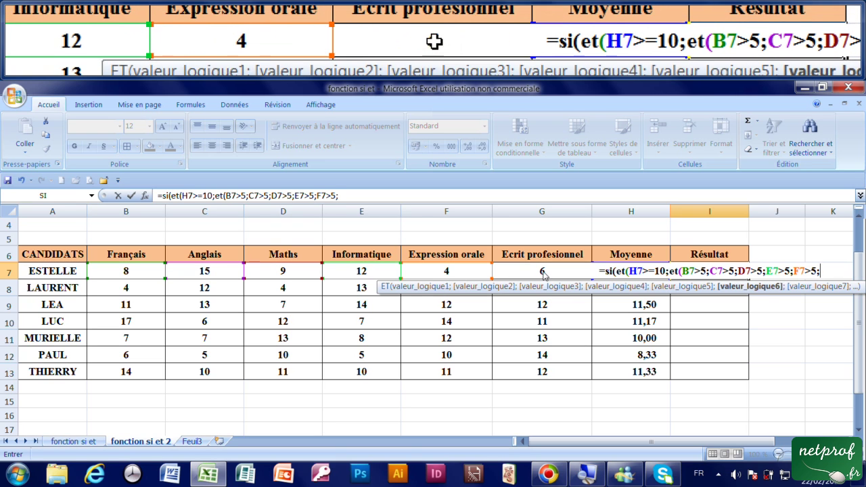
left_click(544, 274)
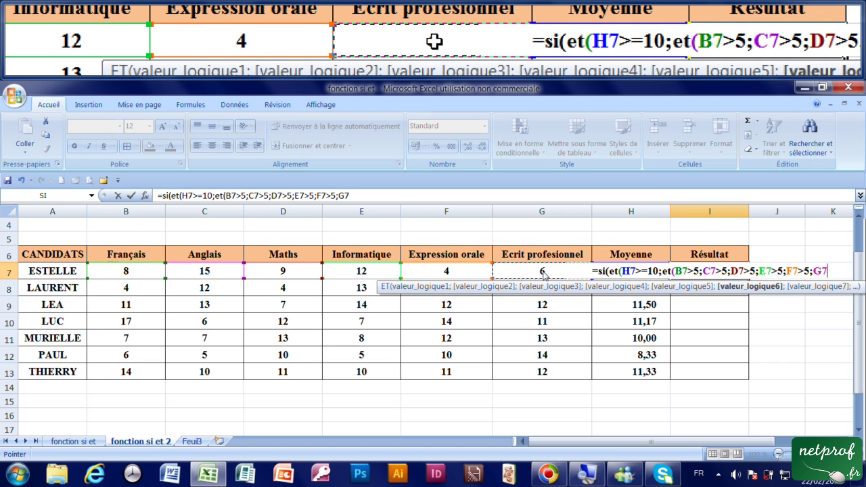
type(">")
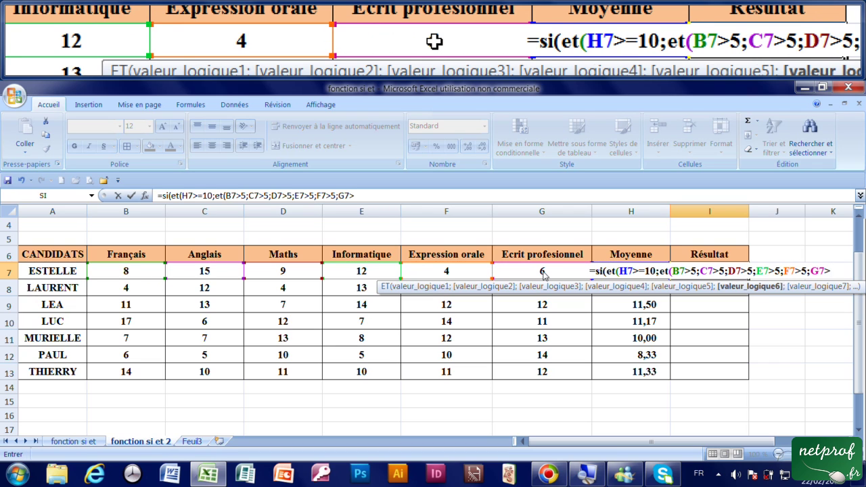
type("5")
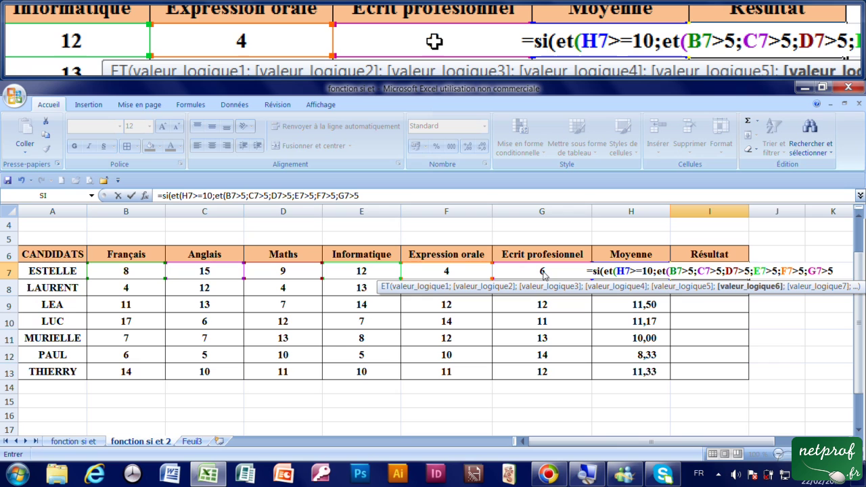
type(";")
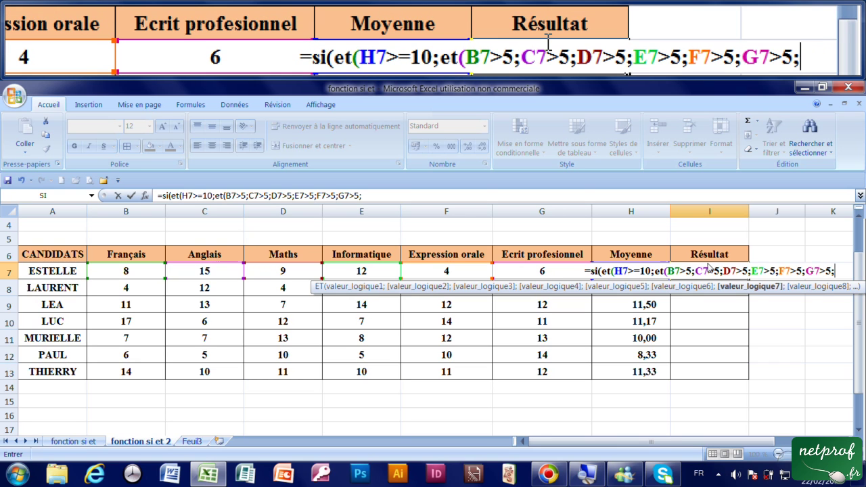
key("BackSpace")
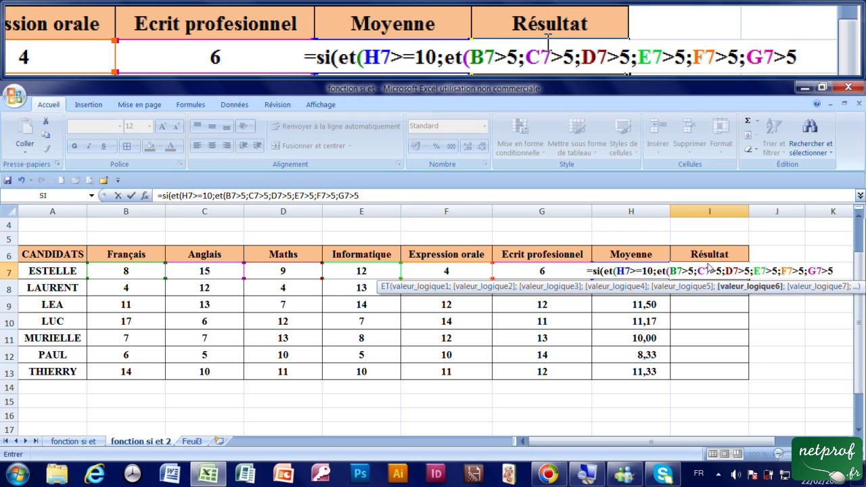
type(")")
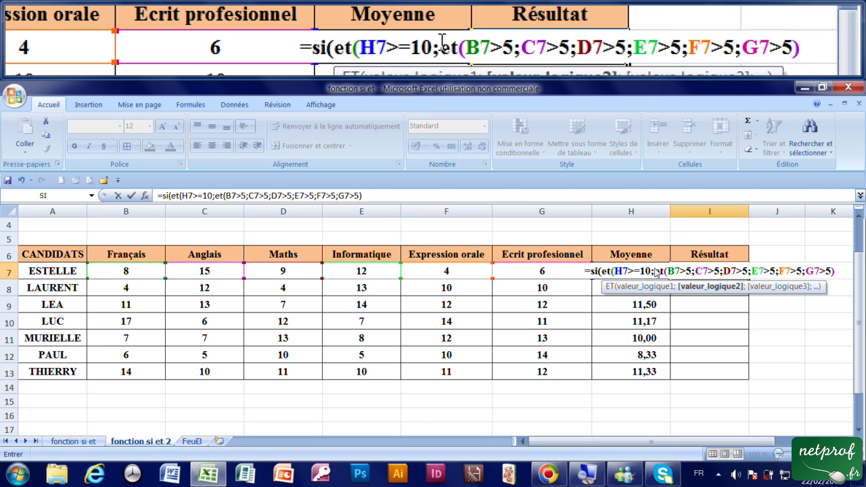
type(")")
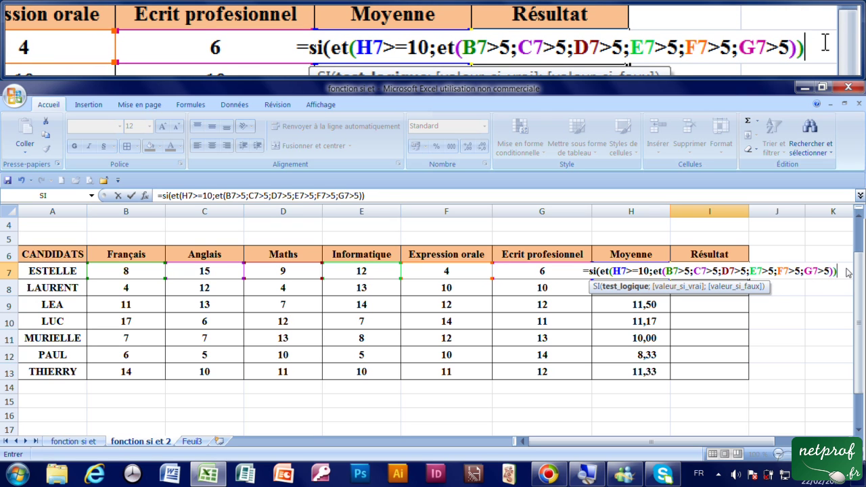
Finish I7 with ;"admis";"non admis") and confirm it, so I7 shows non admis
type(";")
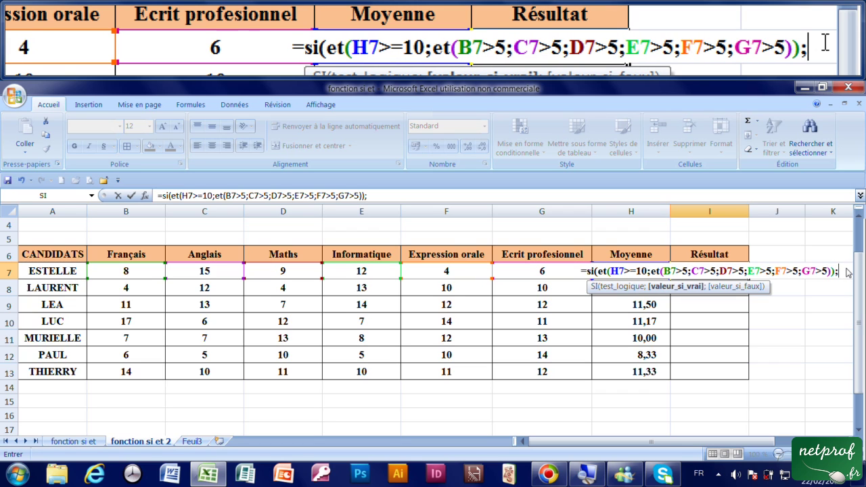
type("\"")
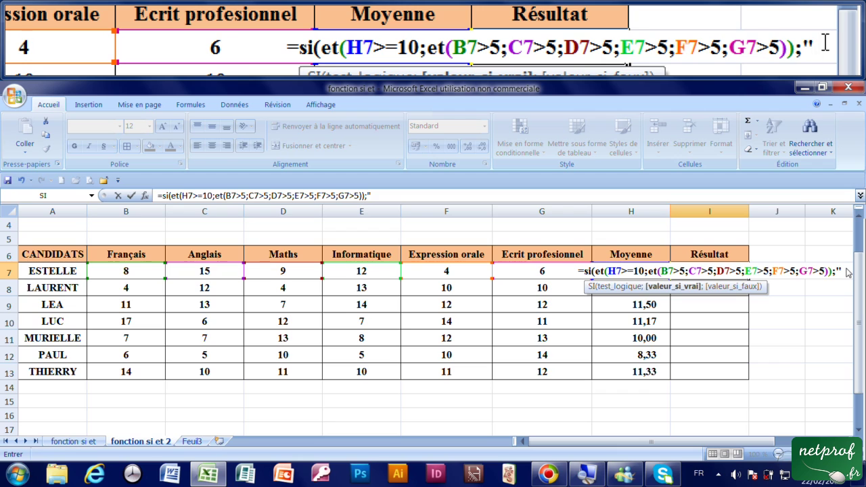
key("BackSpace")
type("\"")
type("admi")
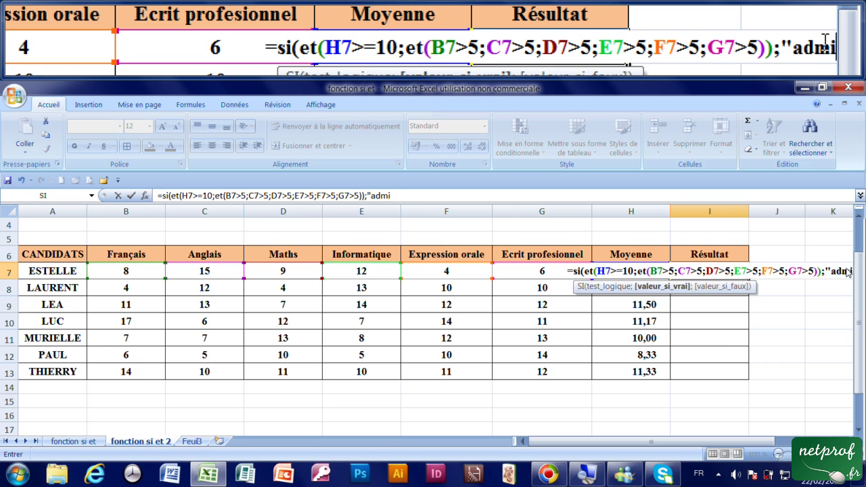
type("s\"")
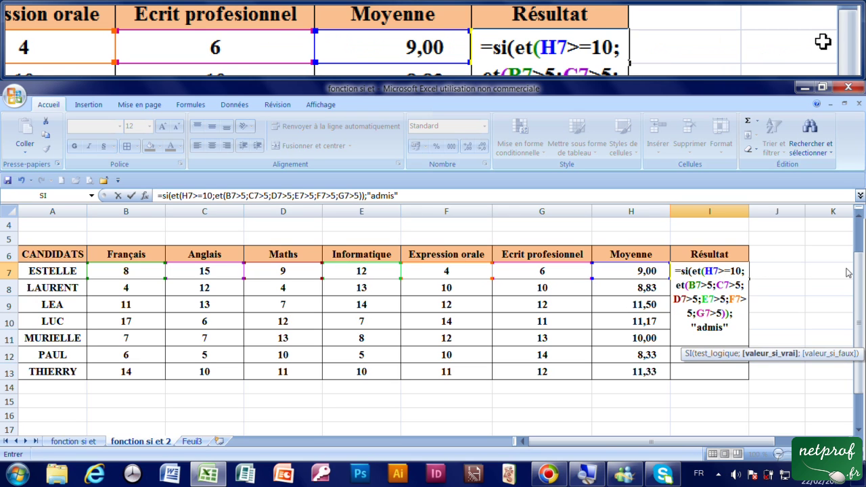
type(";")
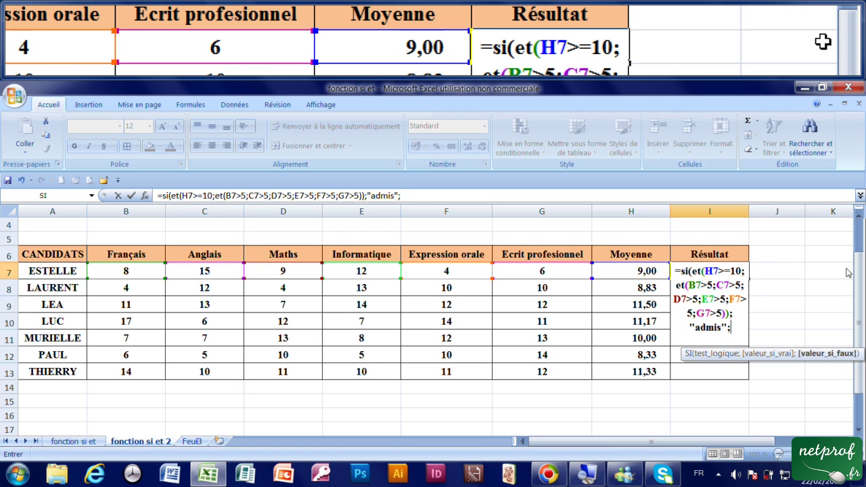
type("\"")
type("non ")
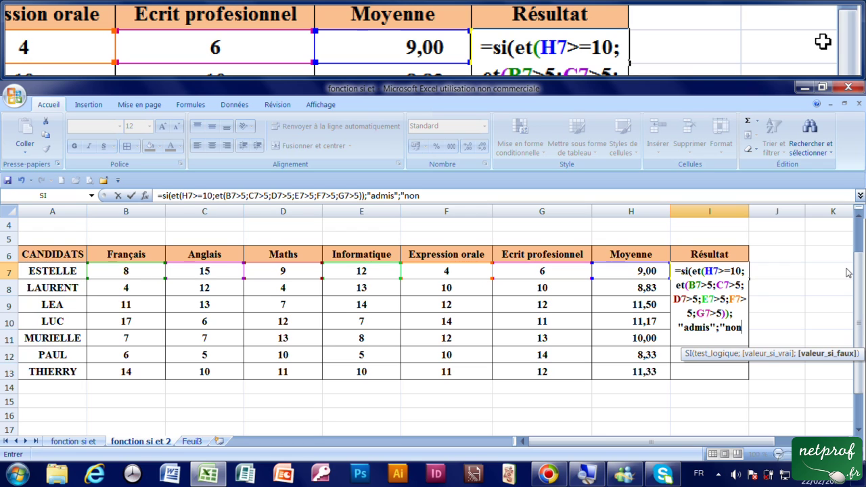
type("admis")
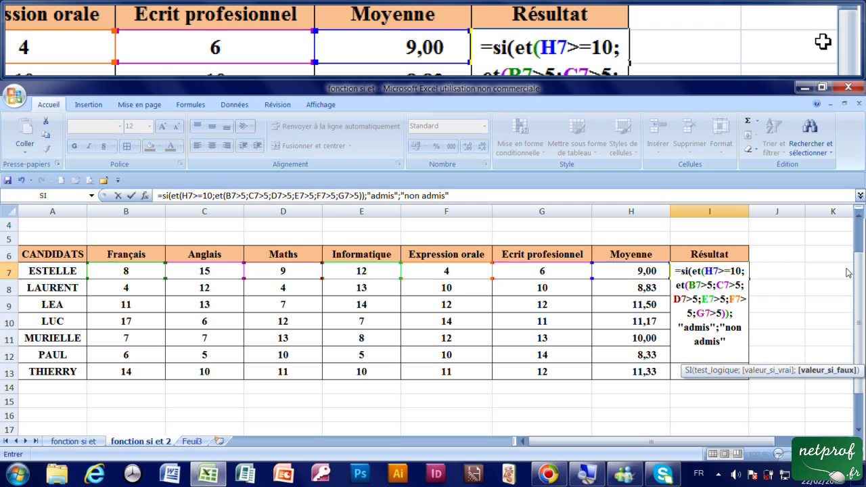
type(")")
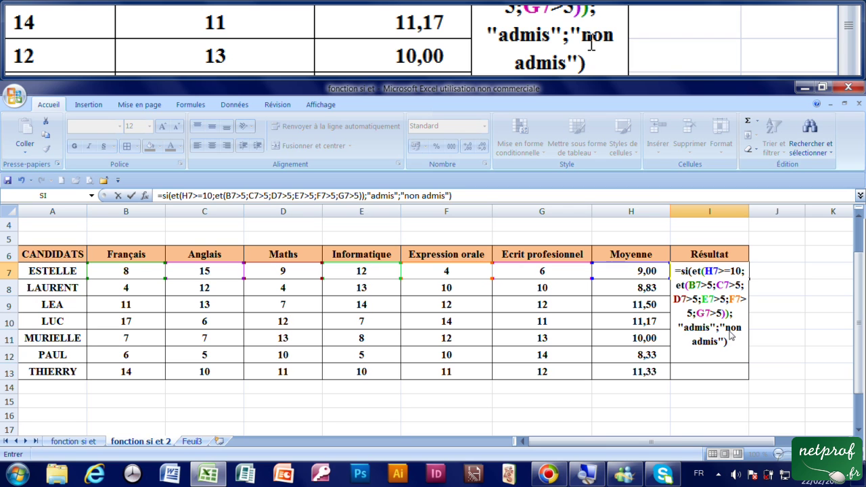
key("Return")
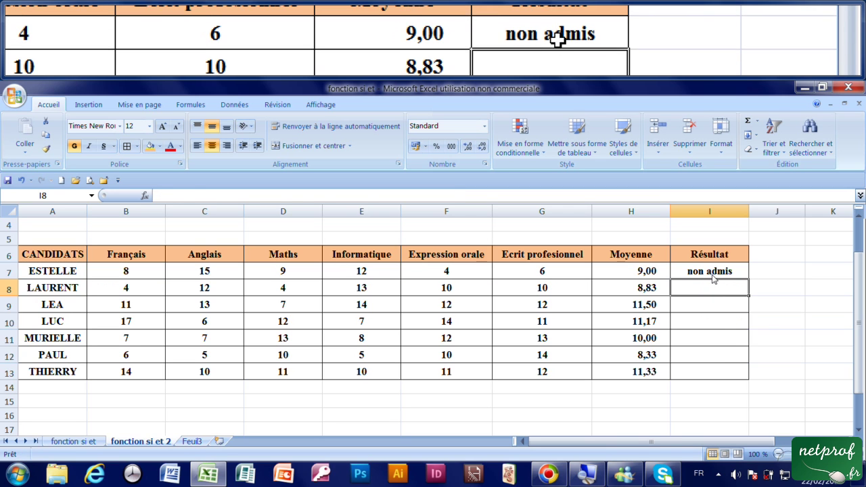
Fill the I7 Résultat formula down to I13 and check the copied formula in I9
left_click(714, 272)
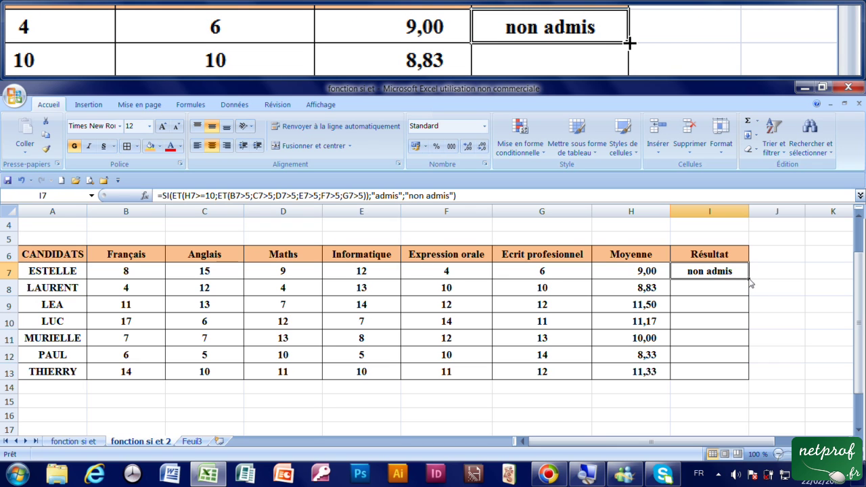
left_click_drag(749, 279, 753, 379)
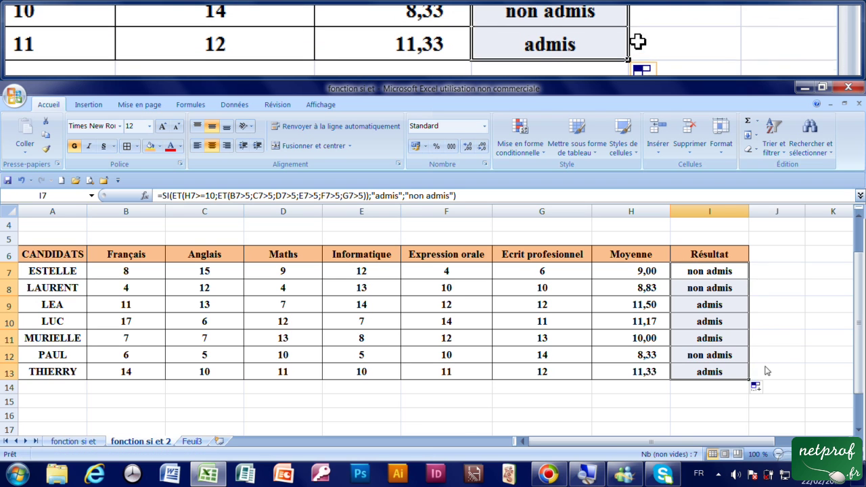
left_click(789, 353)
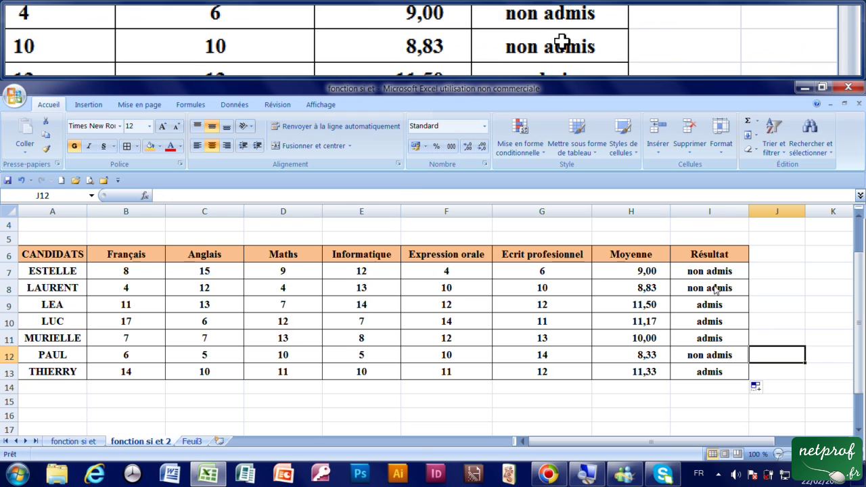
left_click(716, 309)
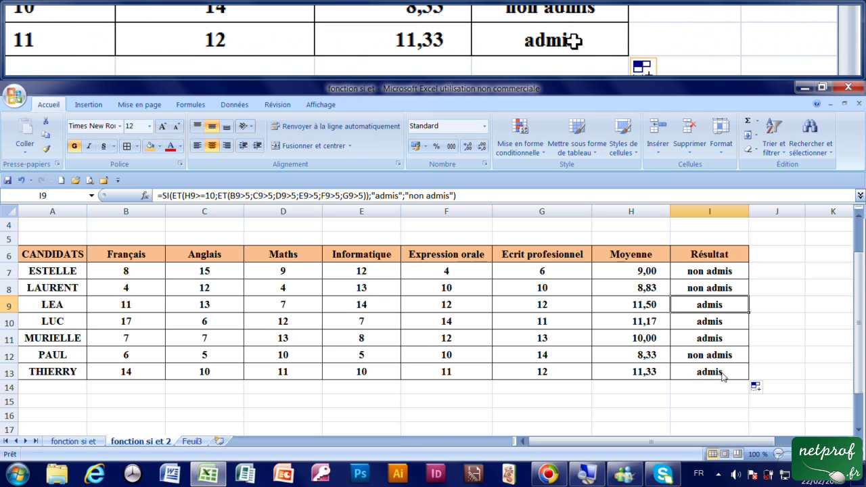
left_click(42, 376)
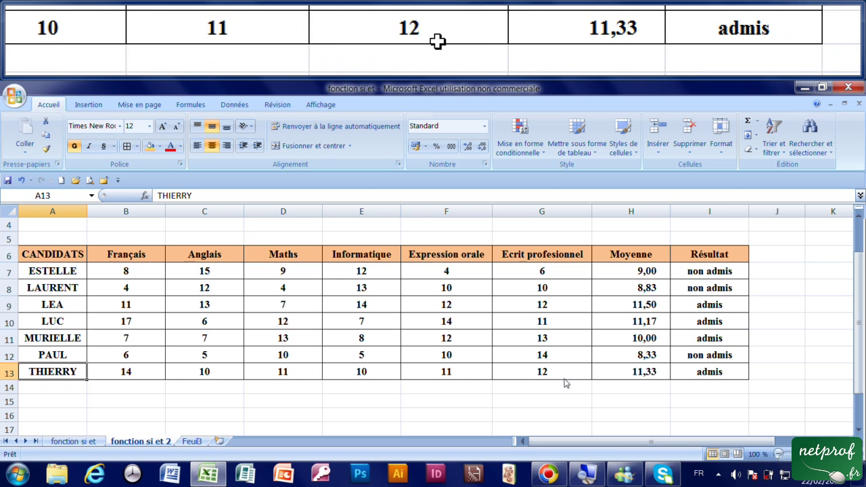
Enter 4 in B13 and 14 in G13, then check the 10,00 average in H13
left_click(142, 377)
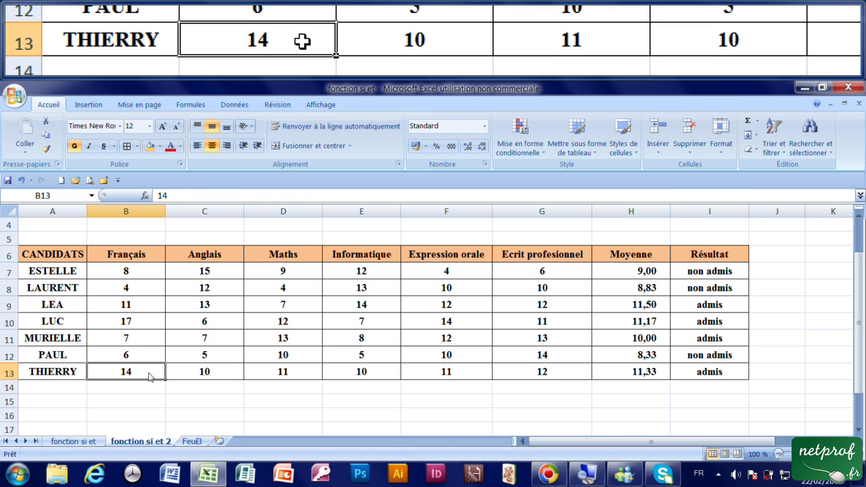
type("4")
key("Return")
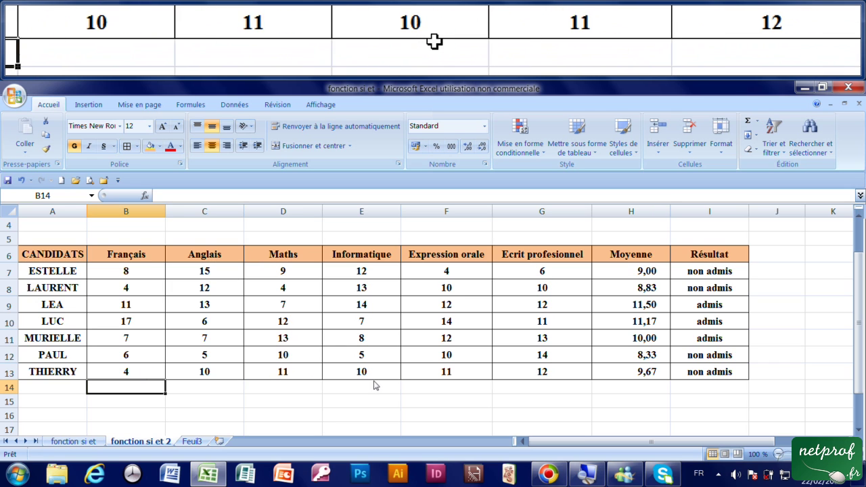
left_click(538, 374)
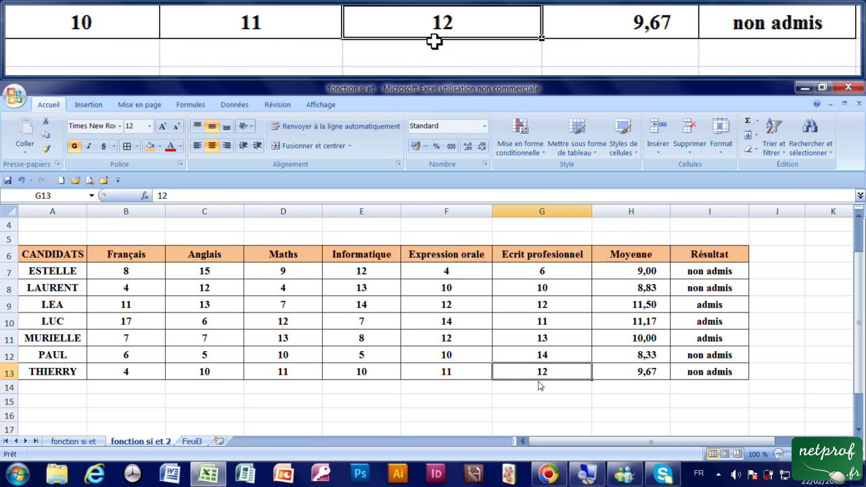
type("1")
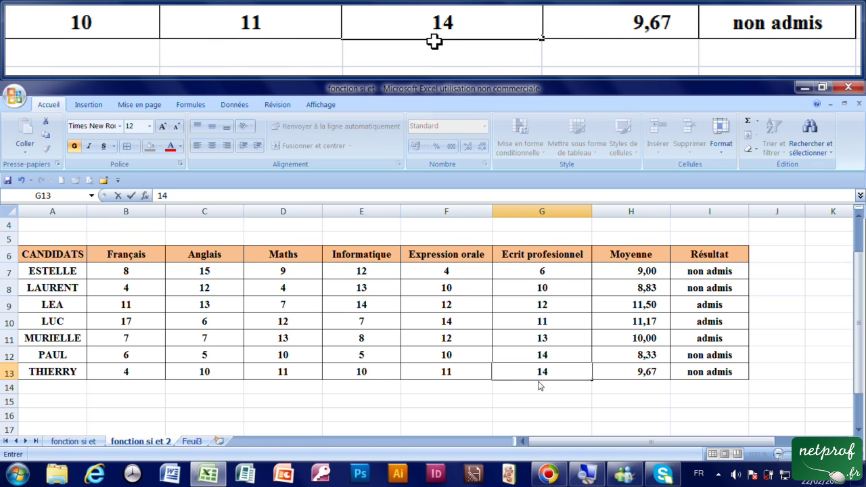
key("Return")
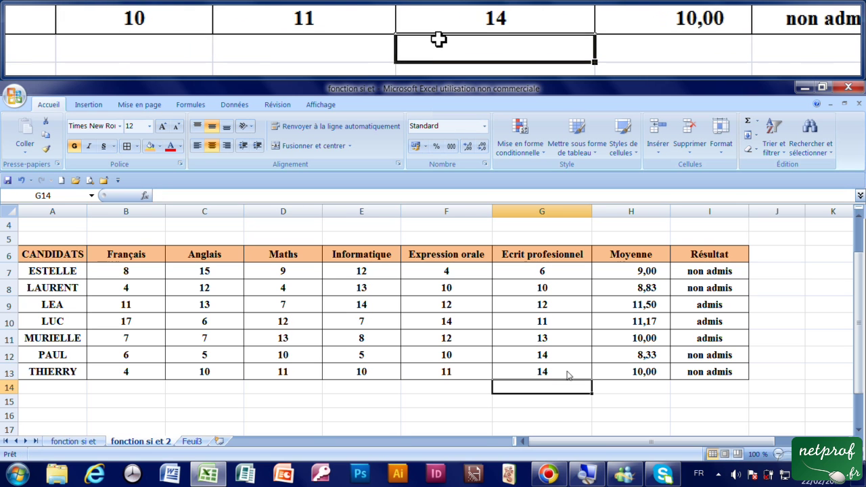
left_click(646, 369)
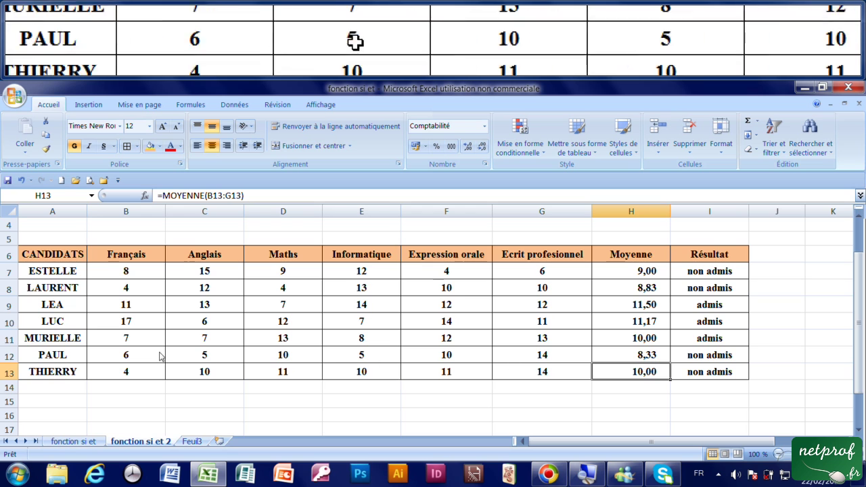
left_click(124, 403)
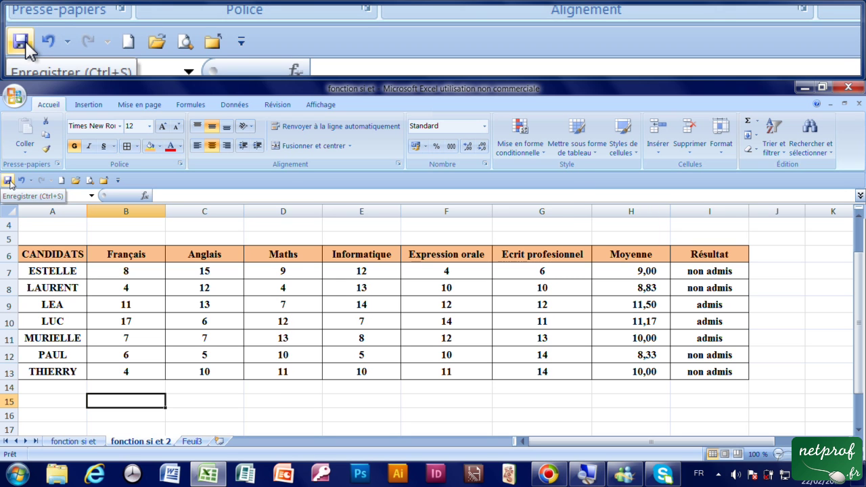
Save the workbook, turning off the compatibility check and continuing, then close Excel
left_click(8, 181)
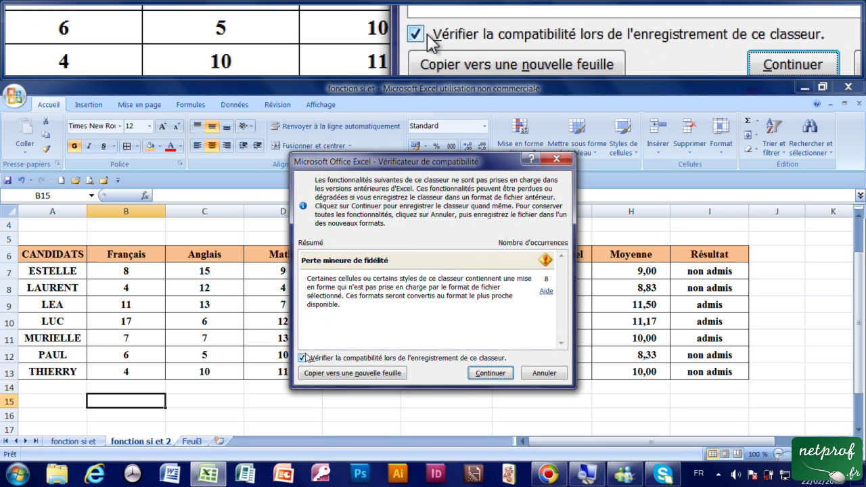
left_click(302, 357)
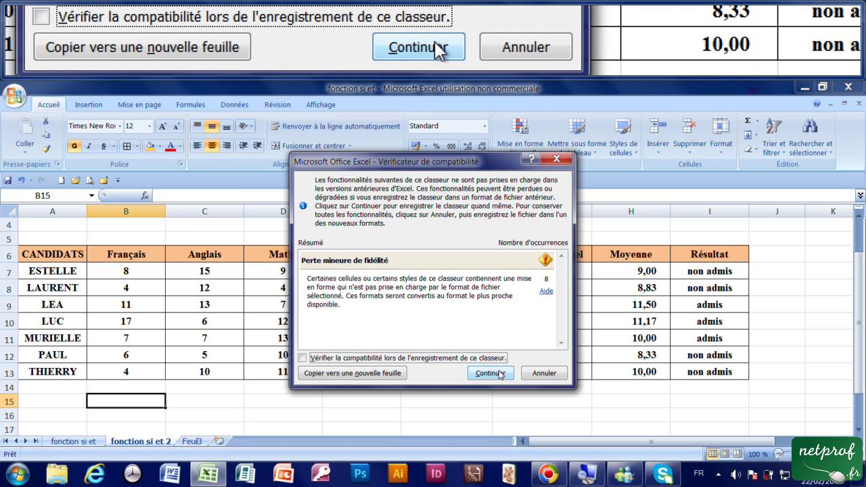
left_click(500, 374)
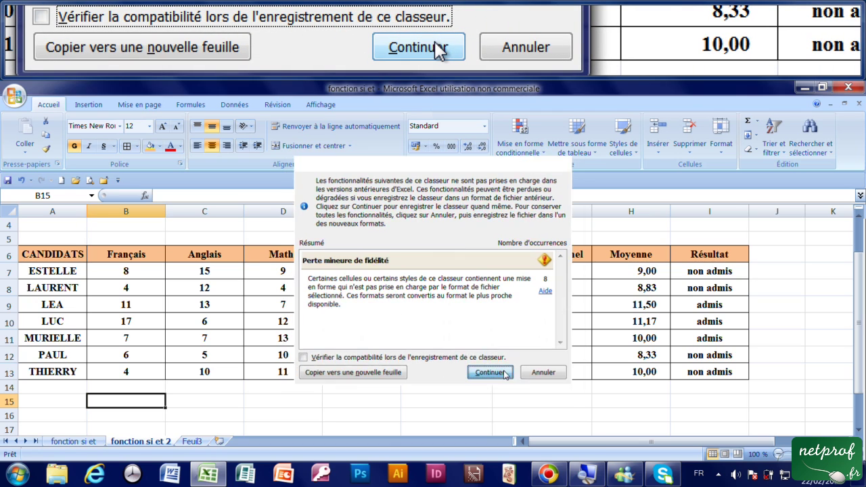
left_click(848, 89)
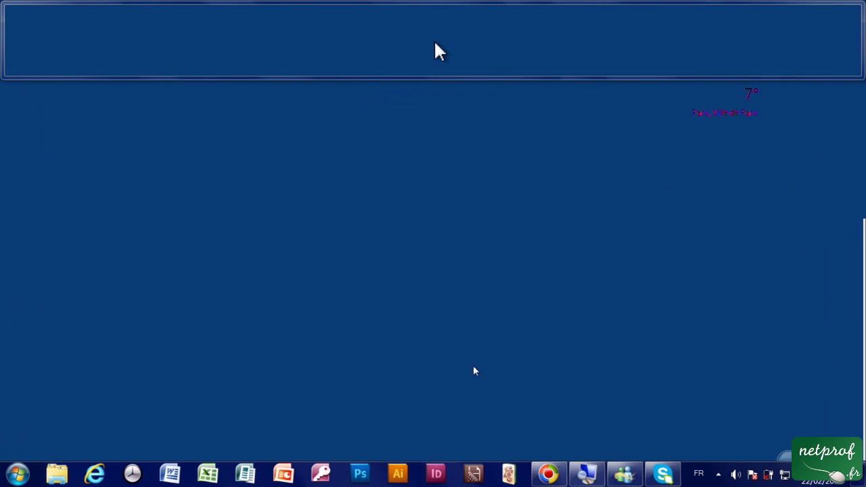